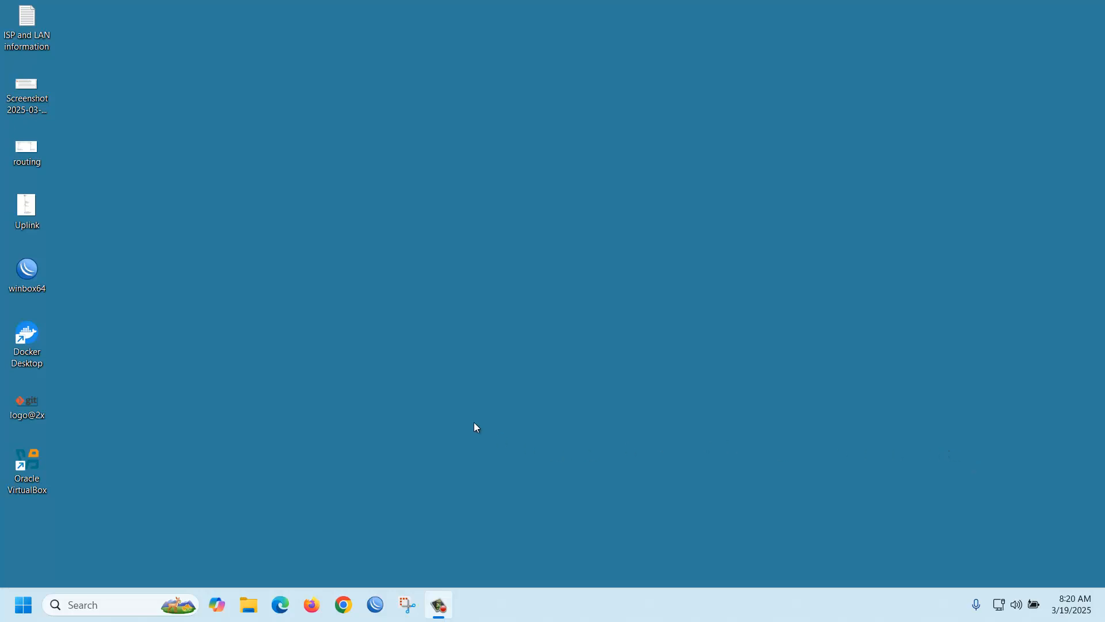
- Search Google for 'ubuntu download' in Chrome
{"action": "left_click", "coordinate": [346, 605]}
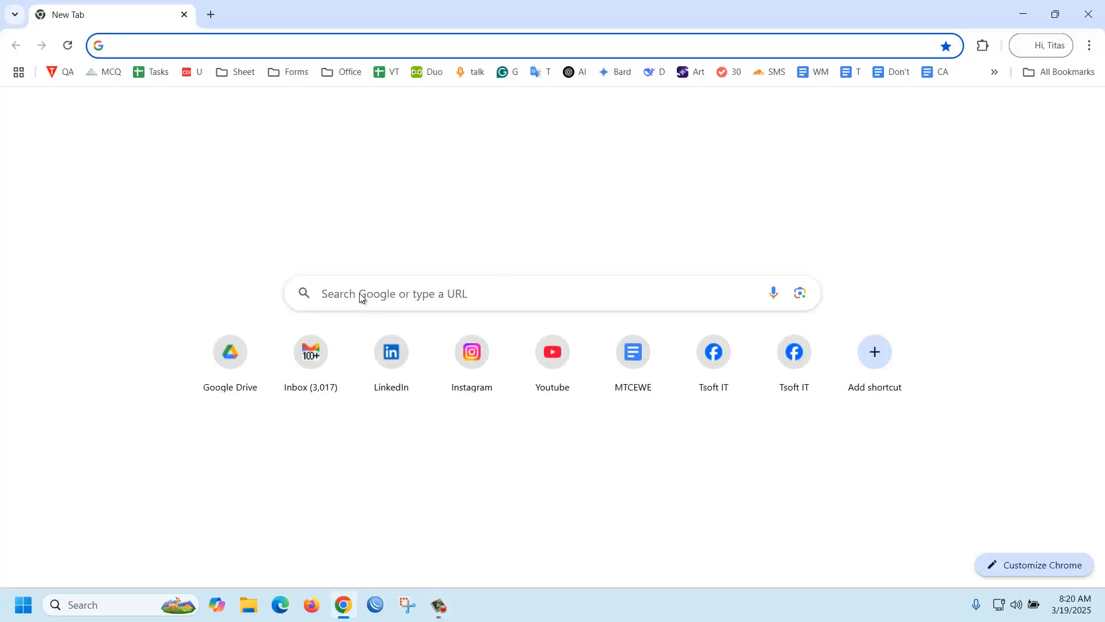
{"action": "type", "text": "ubu"}
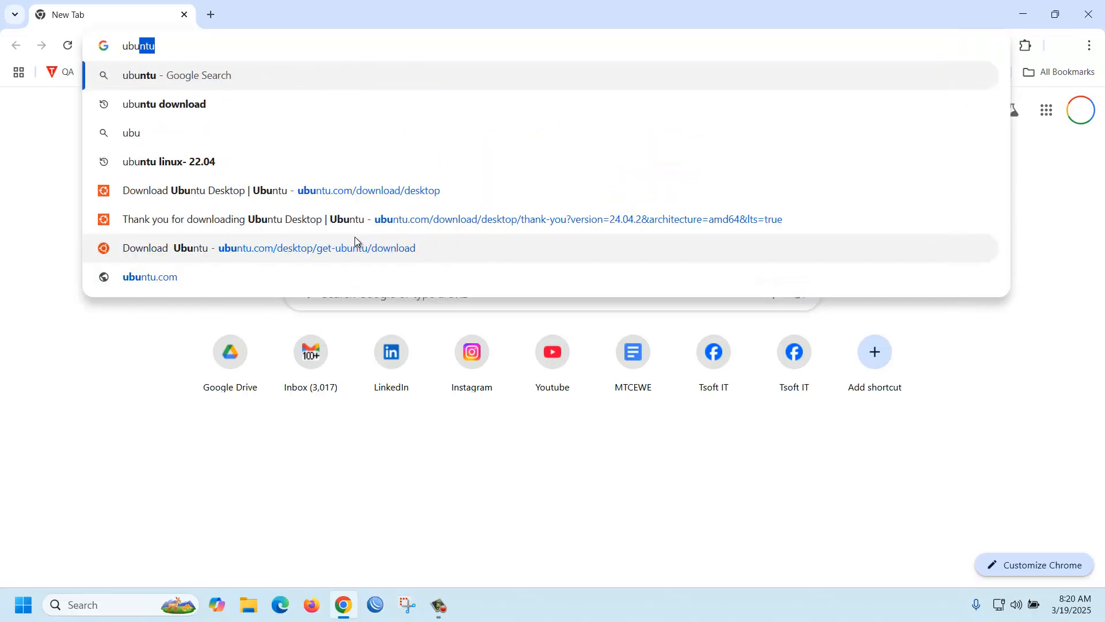
{"action": "key", "text": "Down"}
{"action": "key", "text": "Return"}
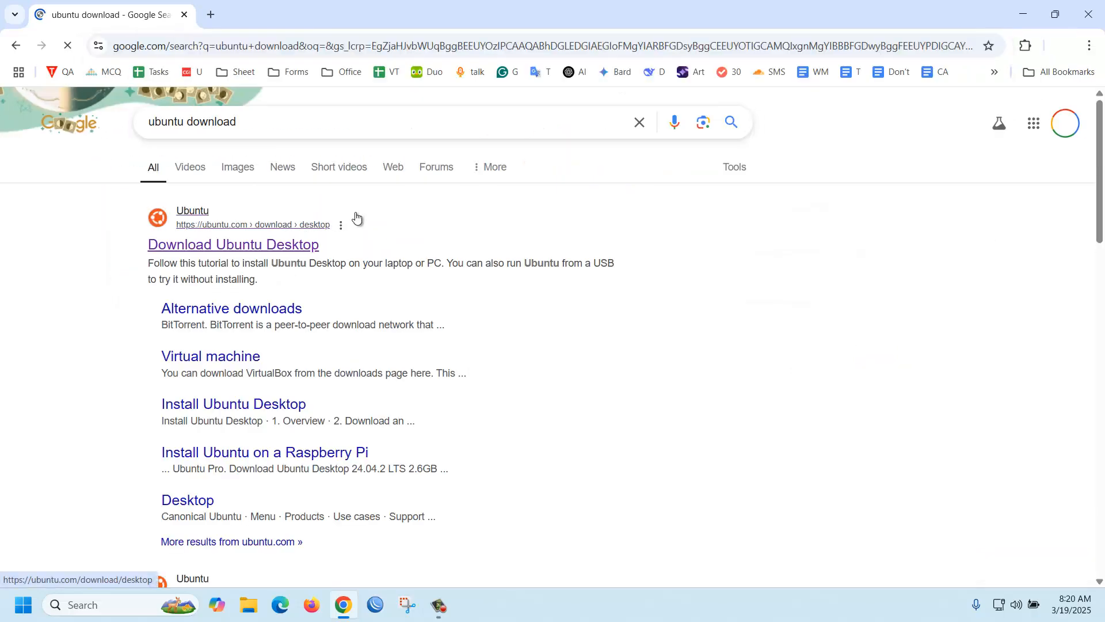
- Download Ubuntu Desktop 24.04.2 LTS from the official download page and check its progress
{"action": "left_click", "coordinate": [261, 250]}
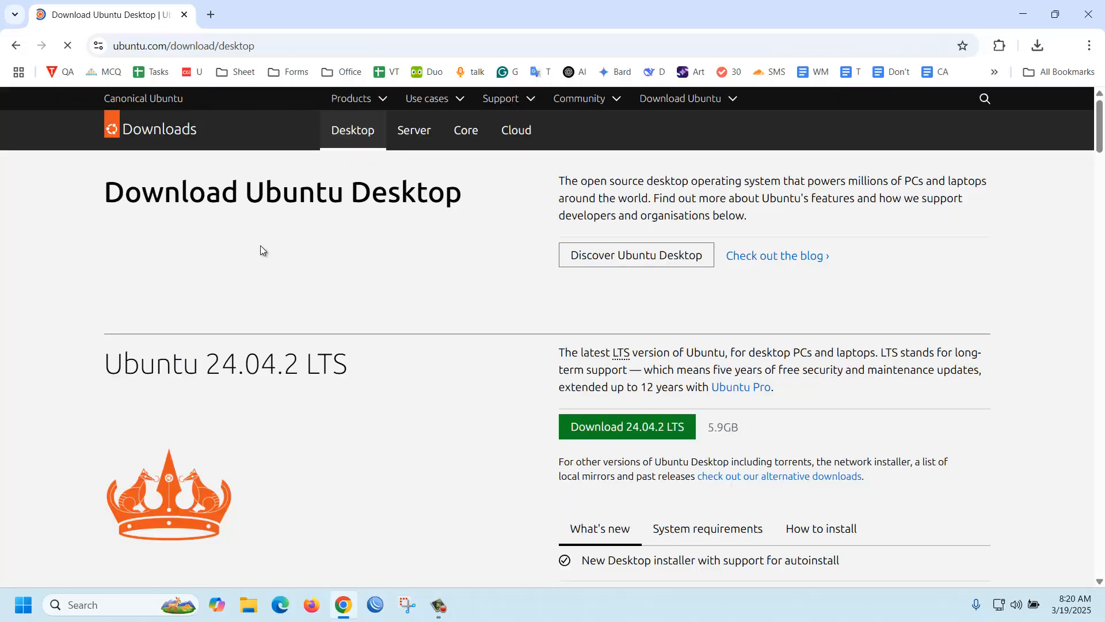
{"action": "left_click", "coordinate": [615, 429]}
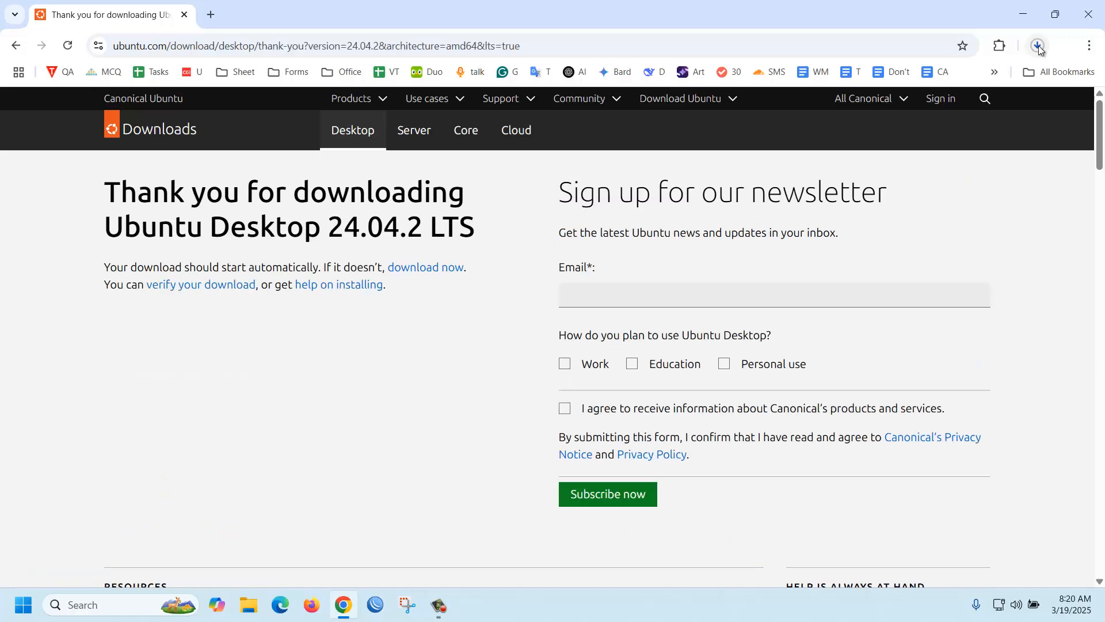
{"action": "left_click", "coordinate": [1038, 46]}
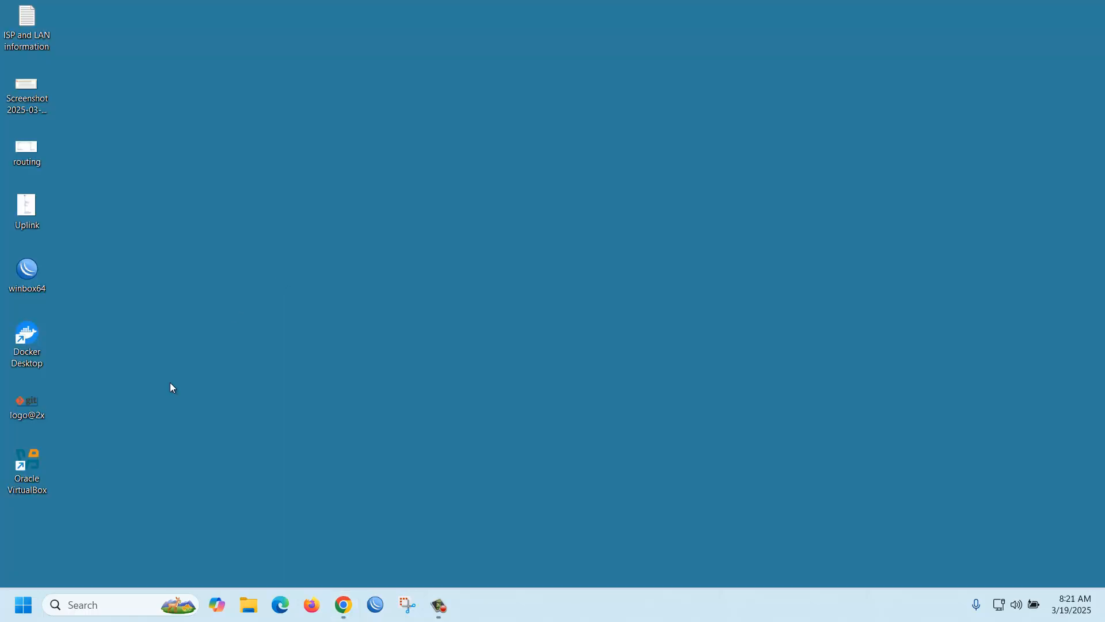
- Create a new VM named Ubuntu24 from ubuntu-24.04.2-desktop-amd64.iso, skipping unattended installation
{"action": "double_click", "coordinate": [36, 464]}
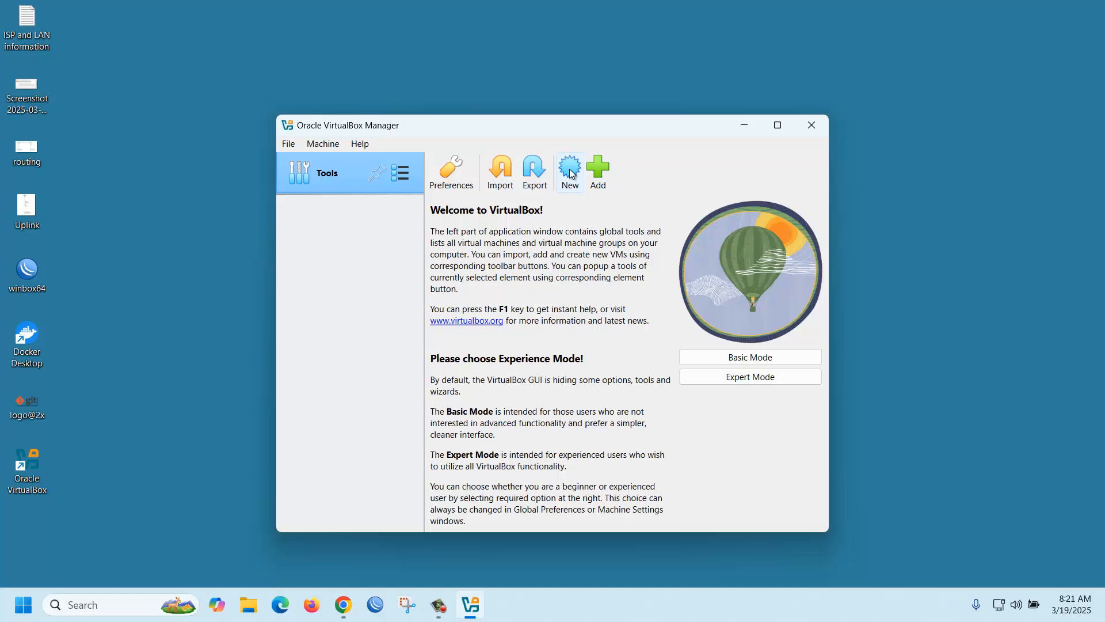
{"action": "left_click", "coordinate": [571, 173]}
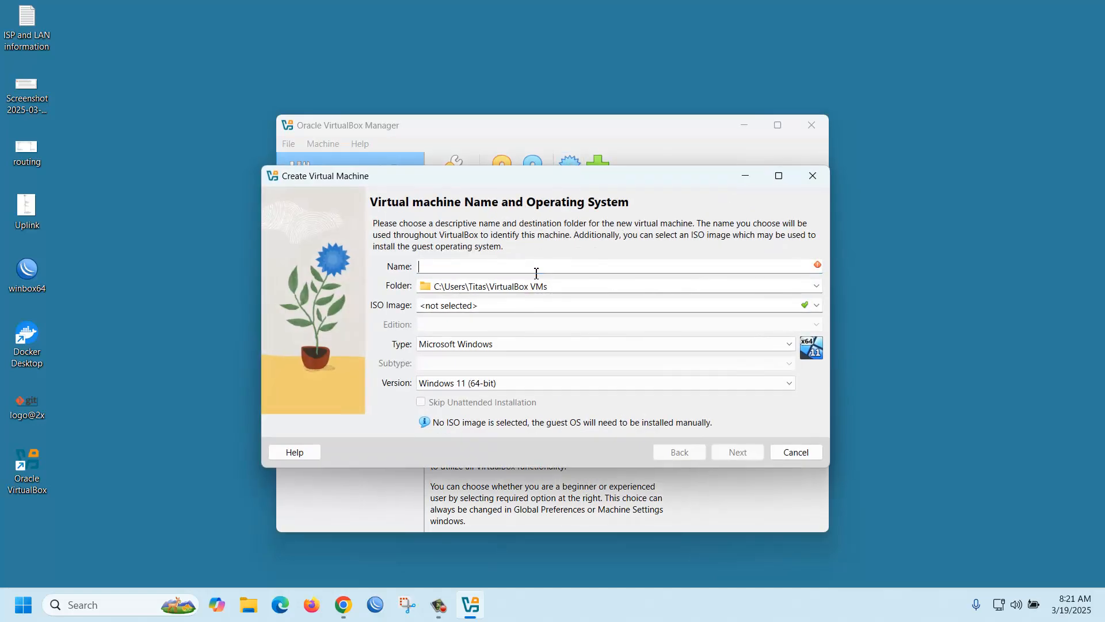
{"action": "type", "text": "Ubuntu"}
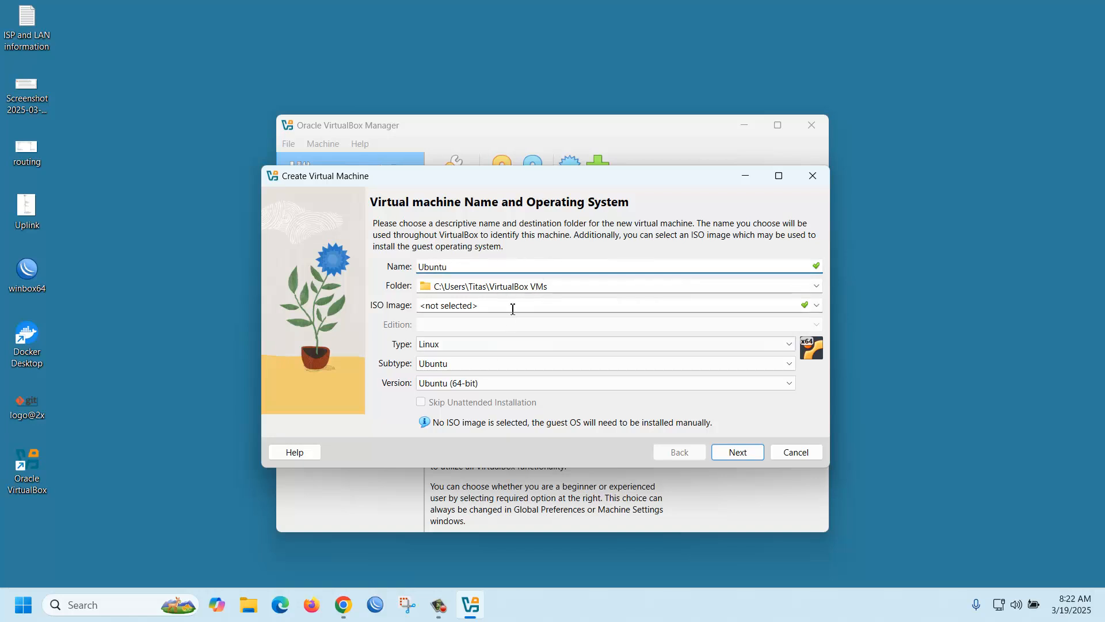
{"action": "left_click", "coordinate": [816, 306]}
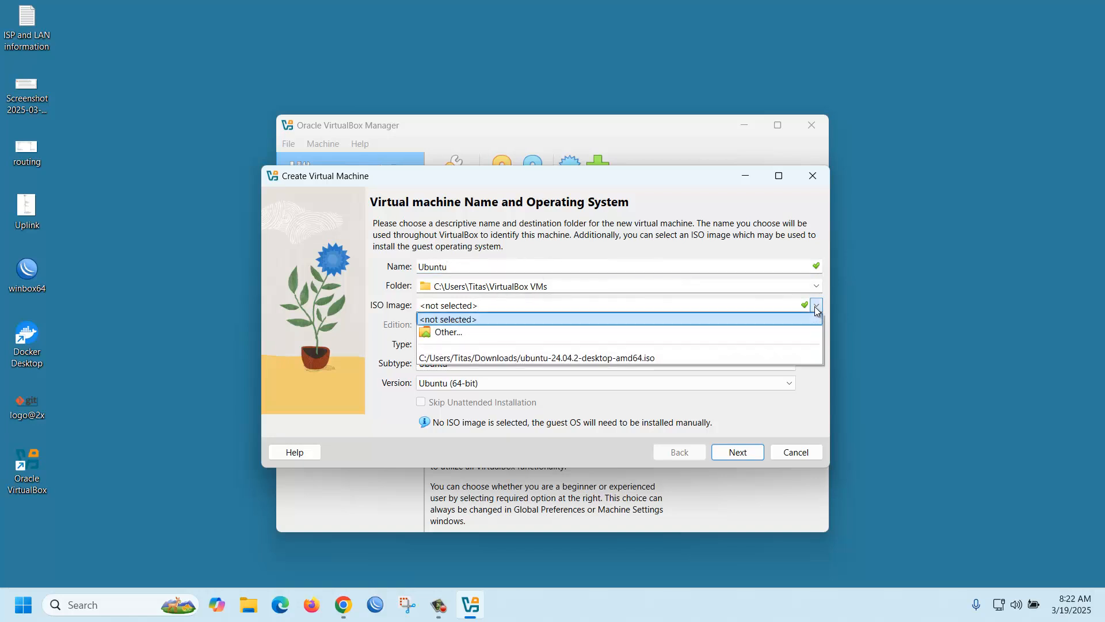
{"action": "left_click", "coordinate": [538, 357]}
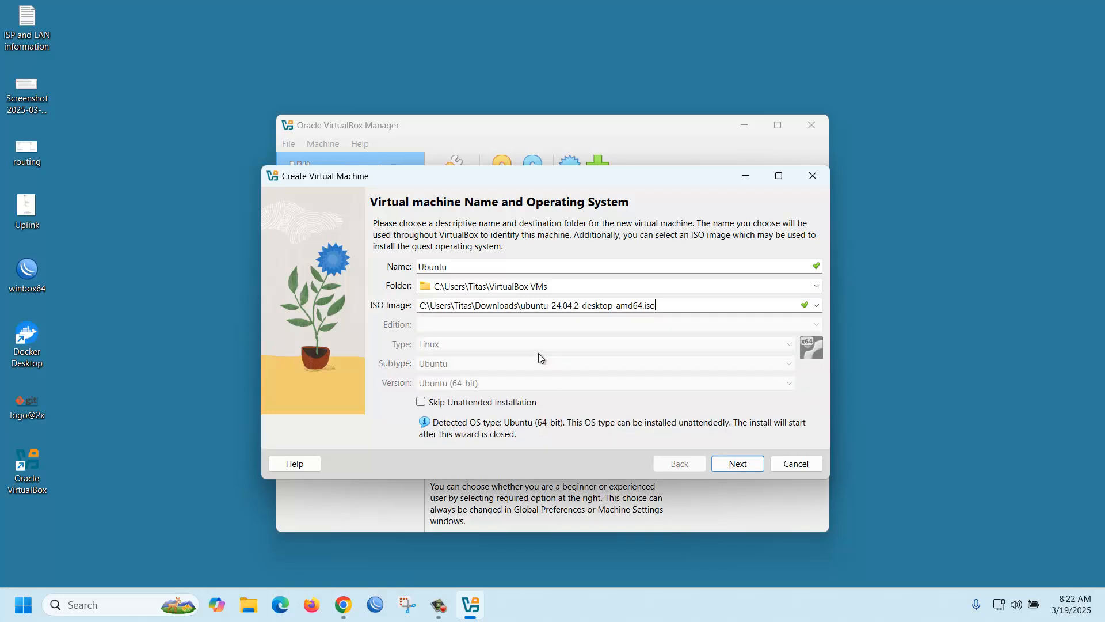
{"action": "left_click", "coordinate": [493, 269]}
{"action": "type", "text": "24"}
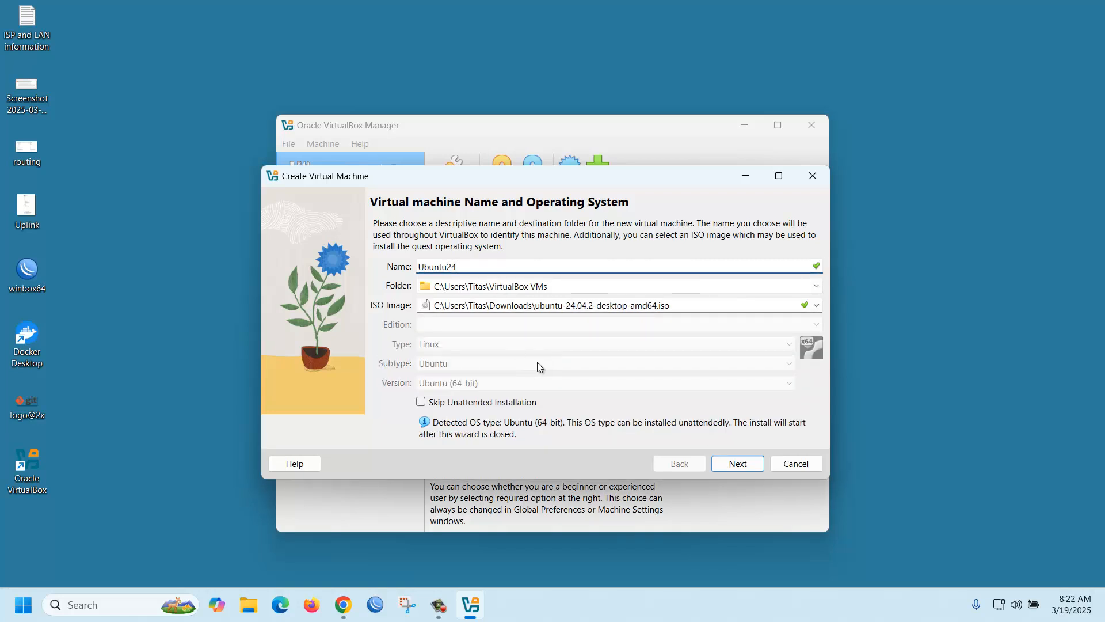
{"action": "left_click", "coordinate": [461, 403]}
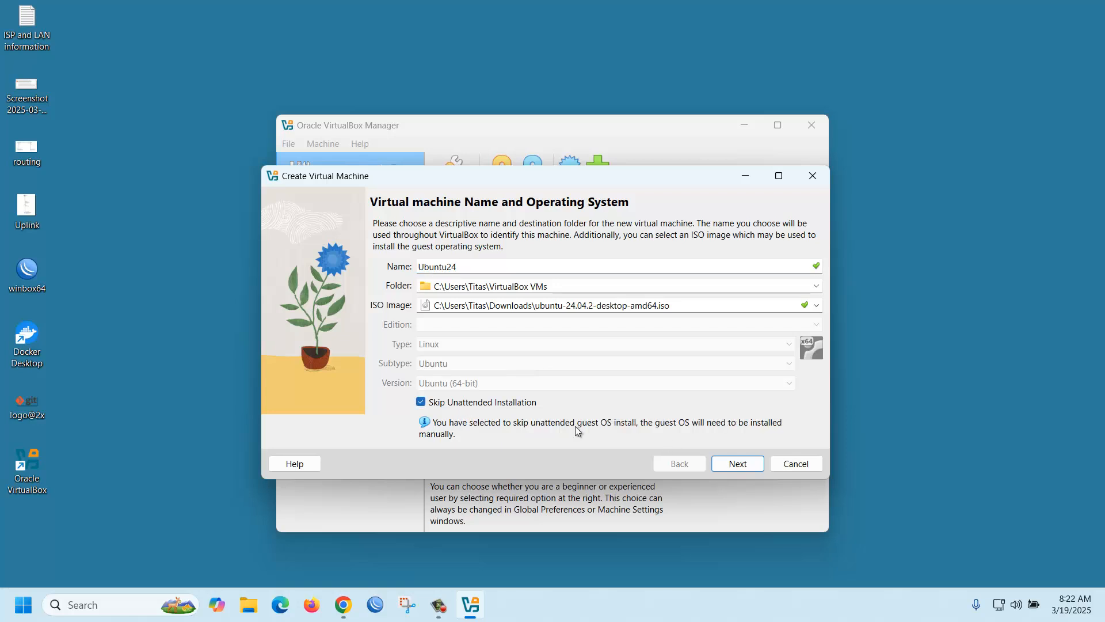
- Set Ubuntu24's base memory to 8192 MB and its processors to 2
{"action": "left_click", "coordinate": [738, 464]}
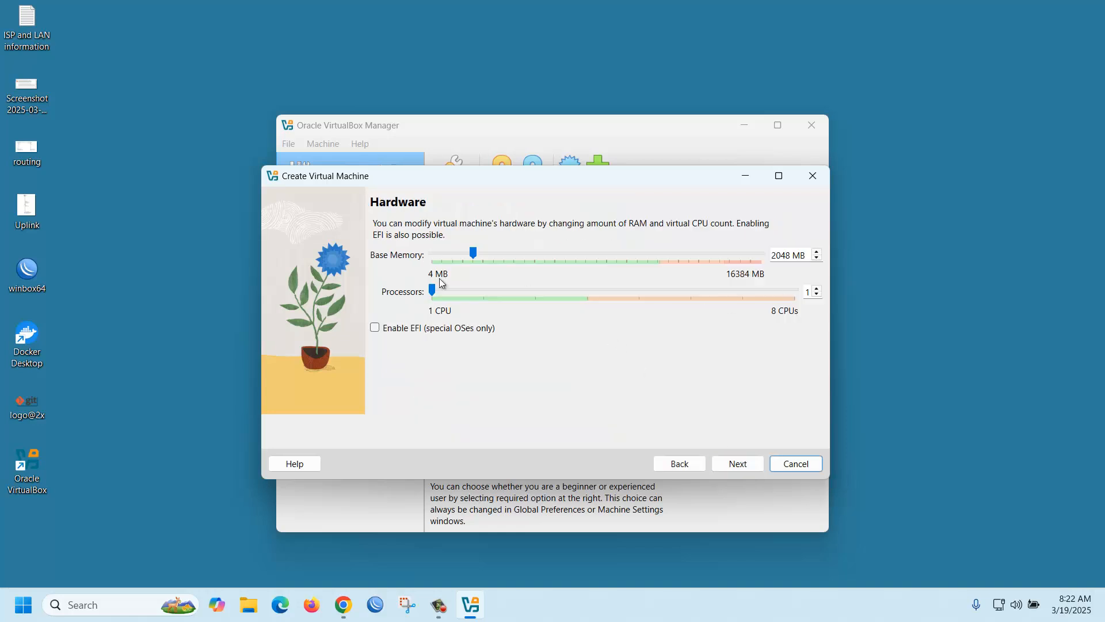
{"action": "double_click", "coordinate": [789, 257]}
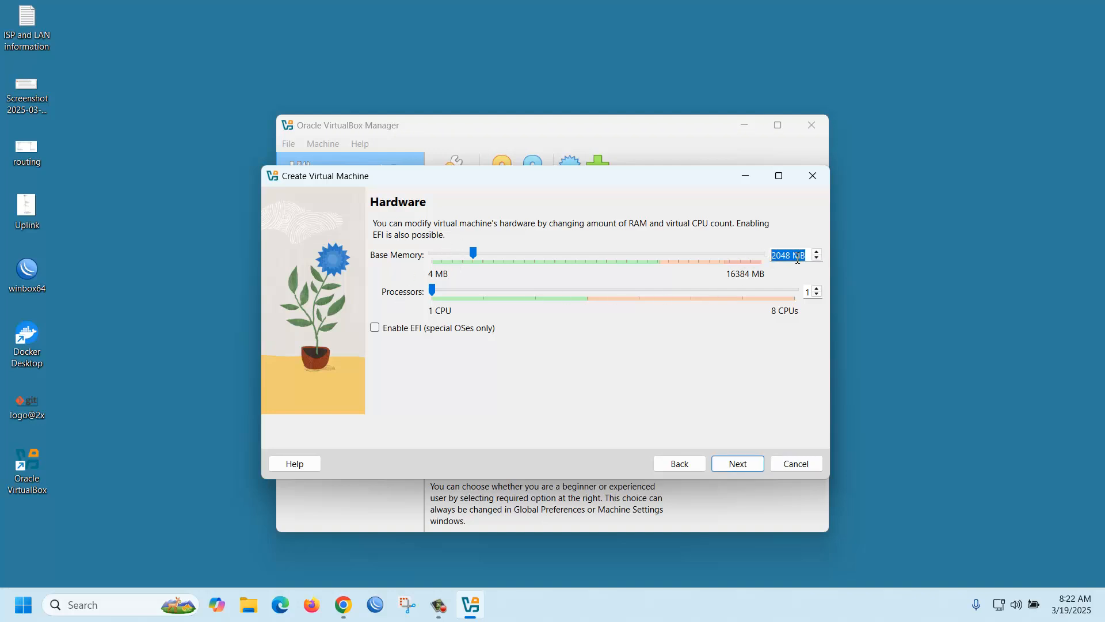
{"action": "left_click_drag", "start_coordinate": [798, 259], "coordinate": [732, 255]}
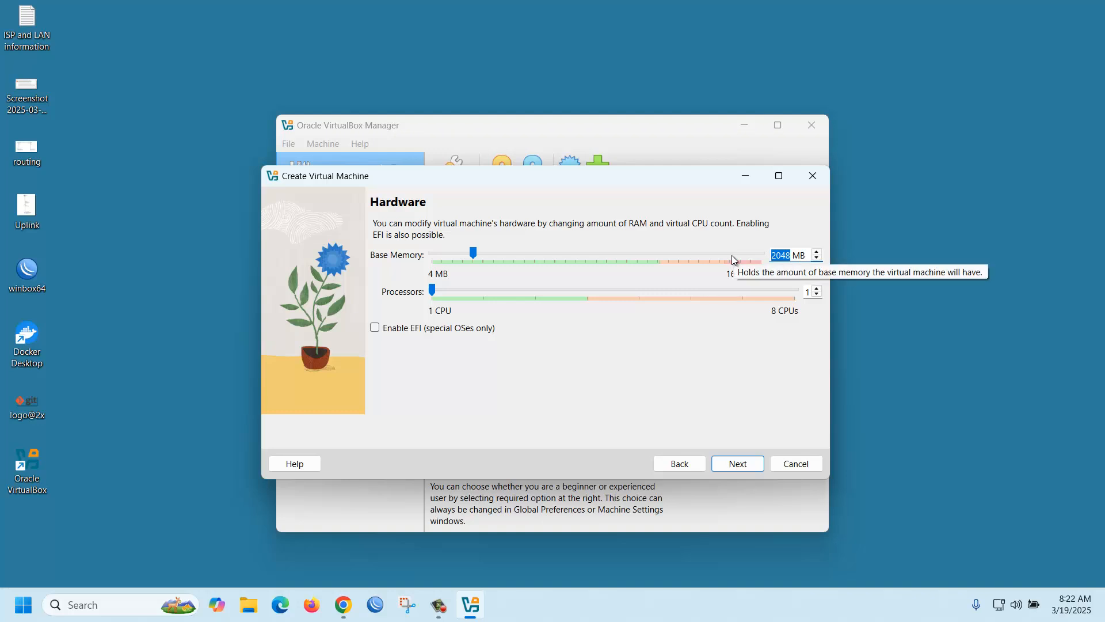
{"action": "type", "text": "8192"}
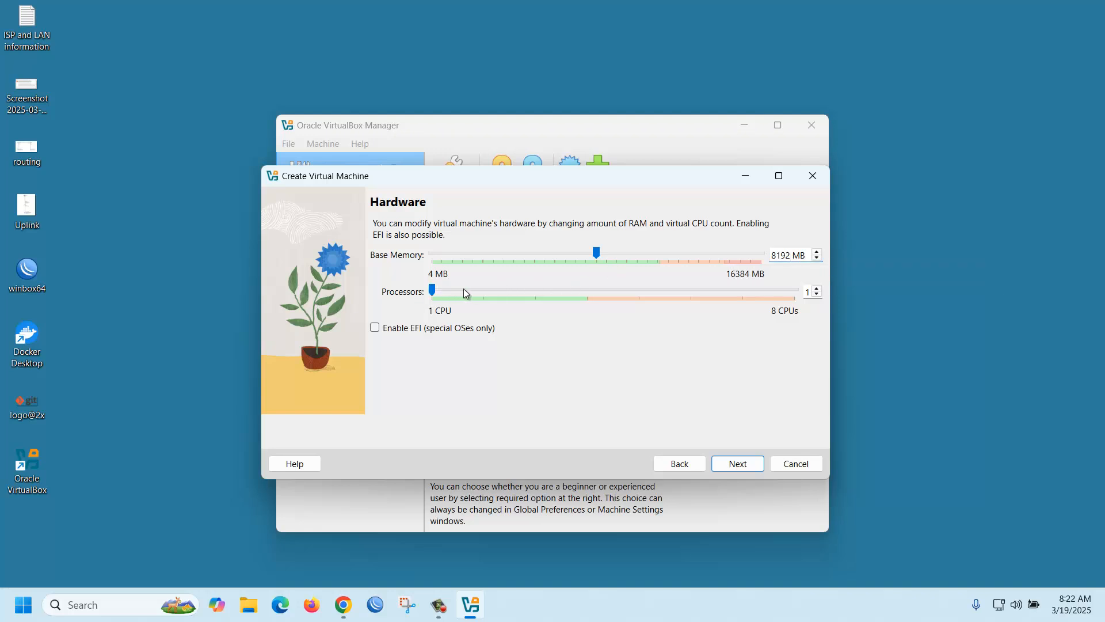
{"action": "left_click", "coordinate": [490, 294]}
- Set the new virtual hard disk size to 50 GB
{"action": "left_click", "coordinate": [734, 466]}
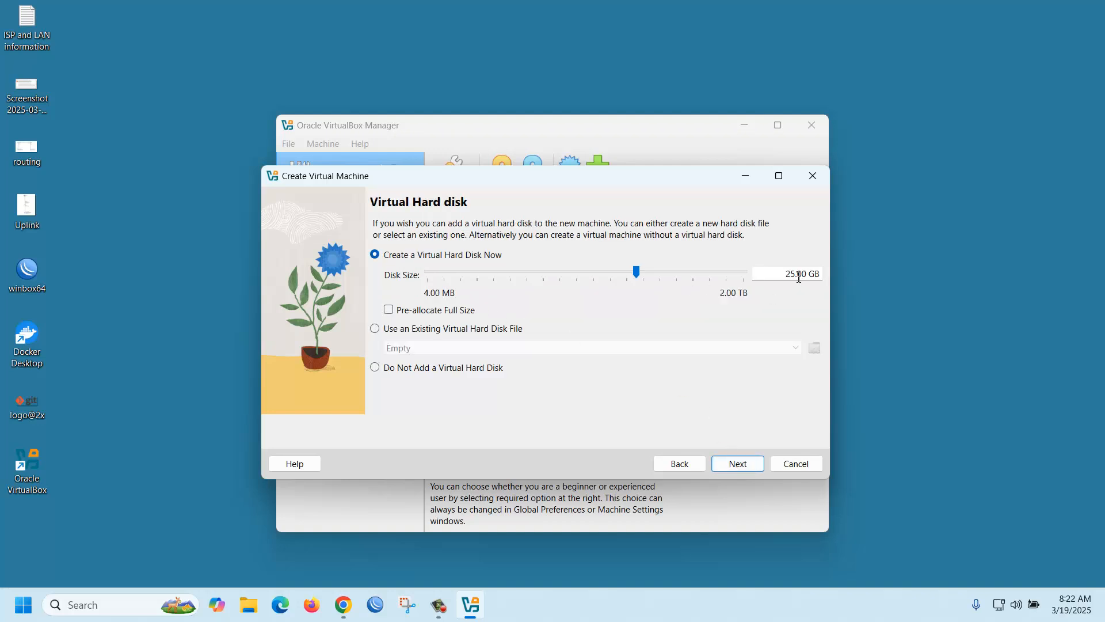
{"action": "left_click_drag", "start_coordinate": [795, 273], "coordinate": [777, 273]}
{"action": "type", "text": "50"}
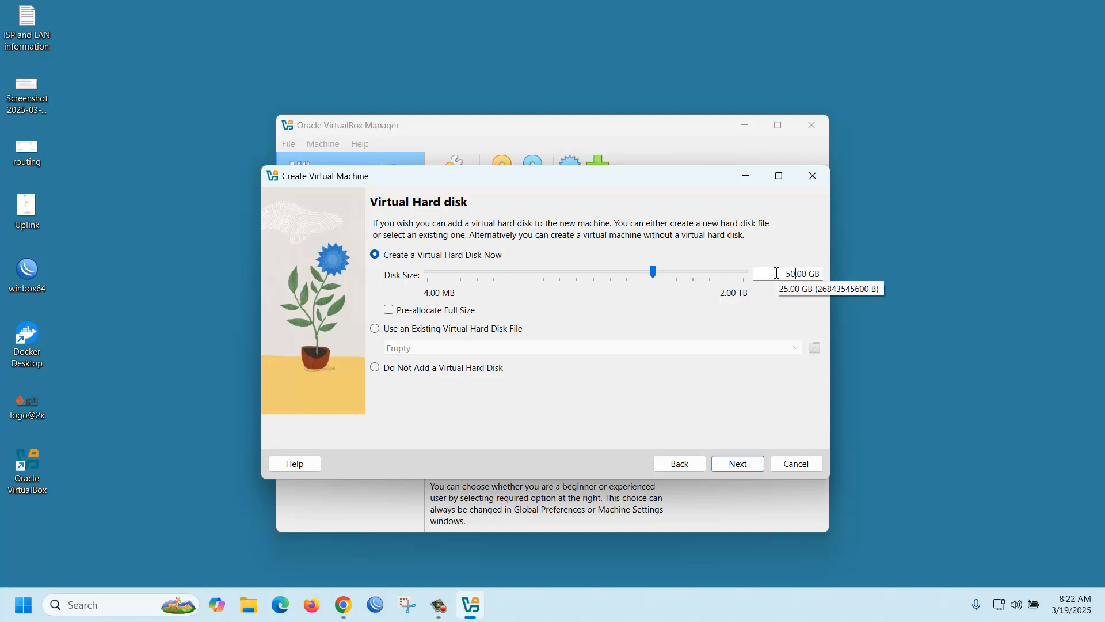
{"action": "left_click", "coordinate": [739, 463]}
- Finish creating Ubuntu24, start it, and boot the Try or Install Ubuntu entry
{"action": "left_click", "coordinate": [739, 464]}
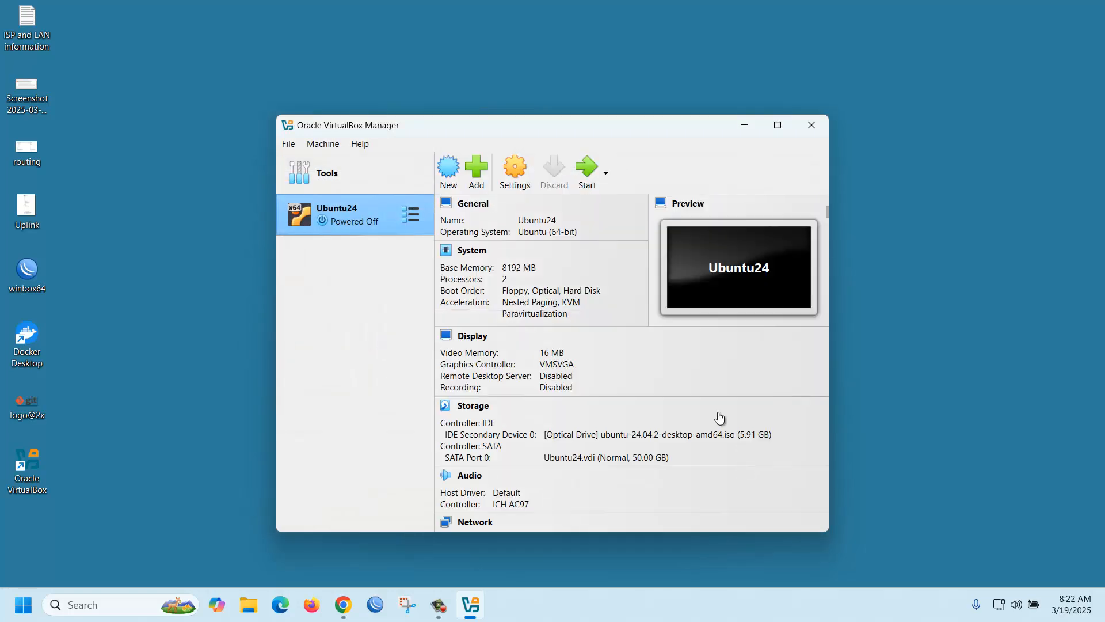
{"action": "left_click", "coordinate": [587, 171]}
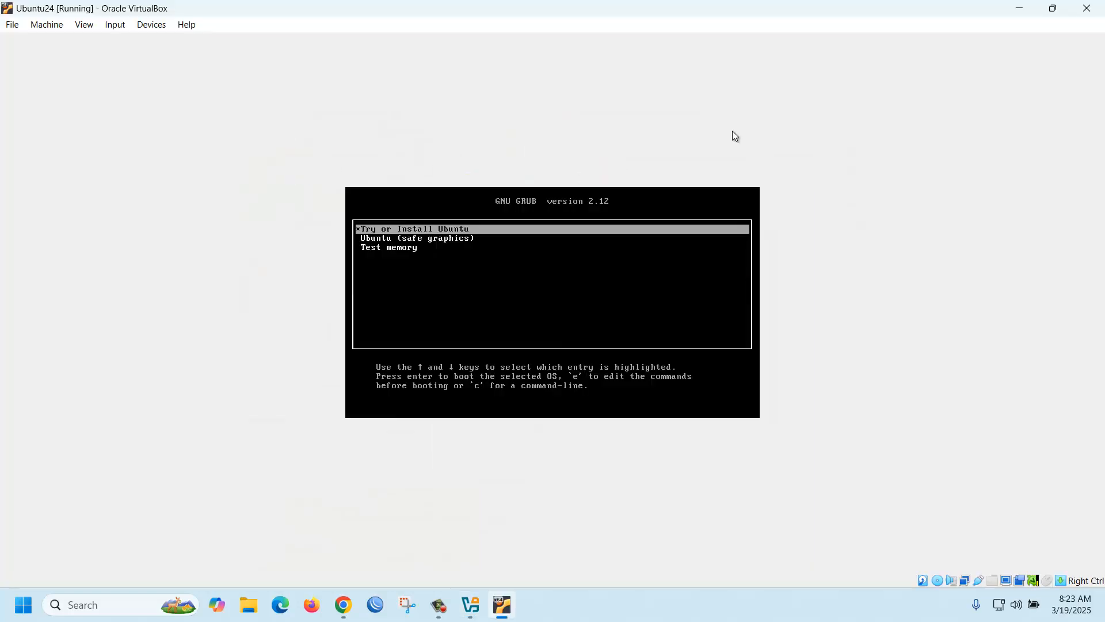
{"action": "key", "text": "Return"}
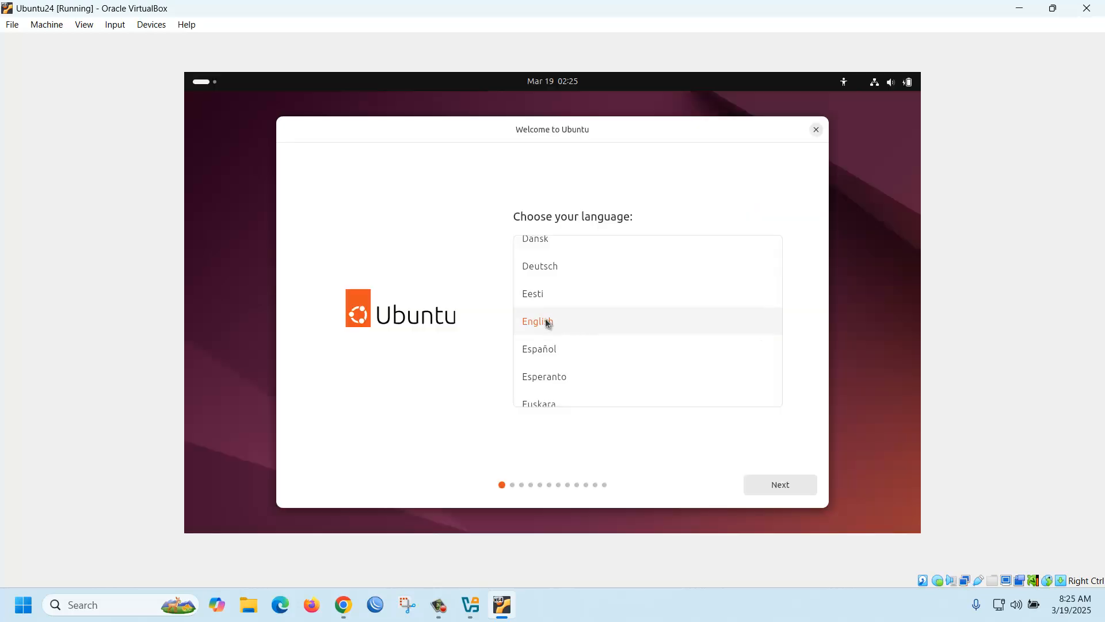
- Accept English, default accessibility, English (US) keyboard and the wired connection in the installer
{"action": "left_click", "coordinate": [793, 488]}
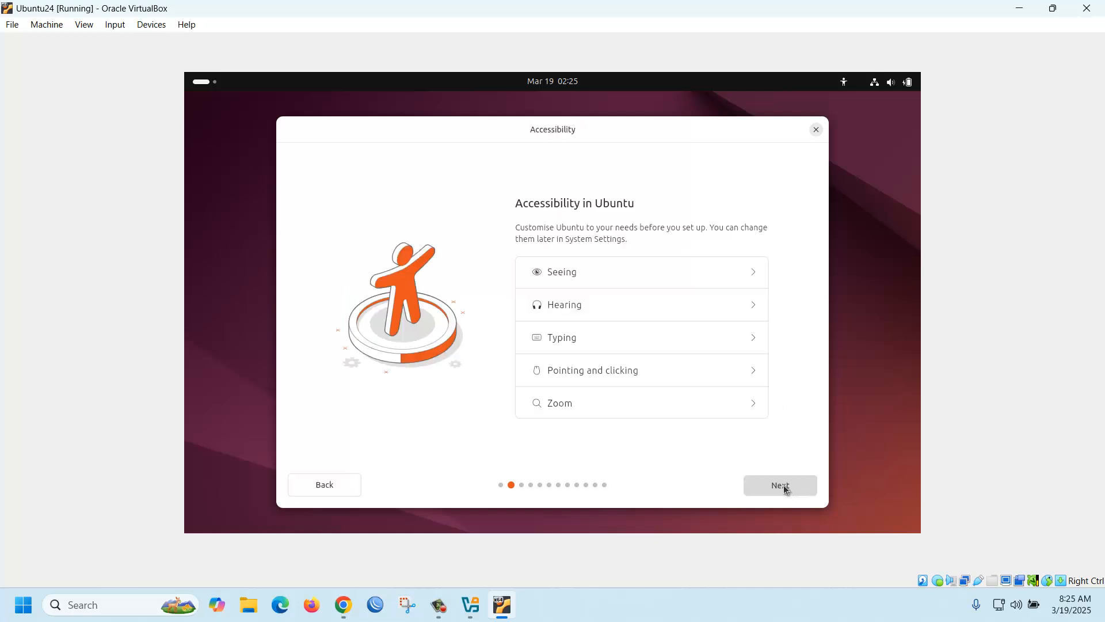
{"action": "left_click", "coordinate": [783, 485]}
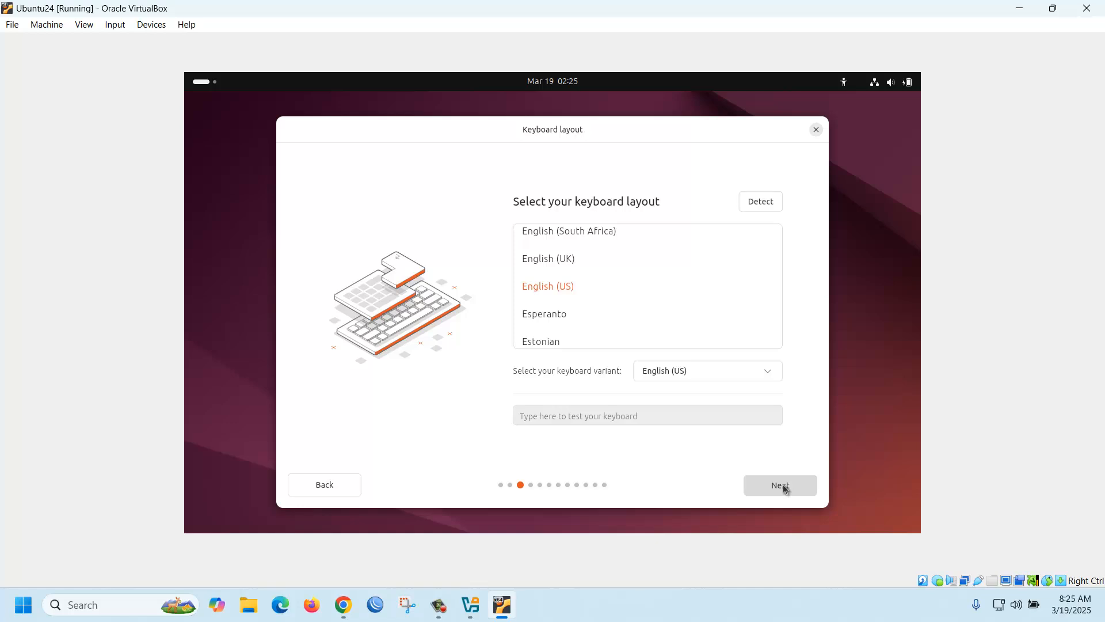
{"action": "left_click", "coordinate": [782, 485]}
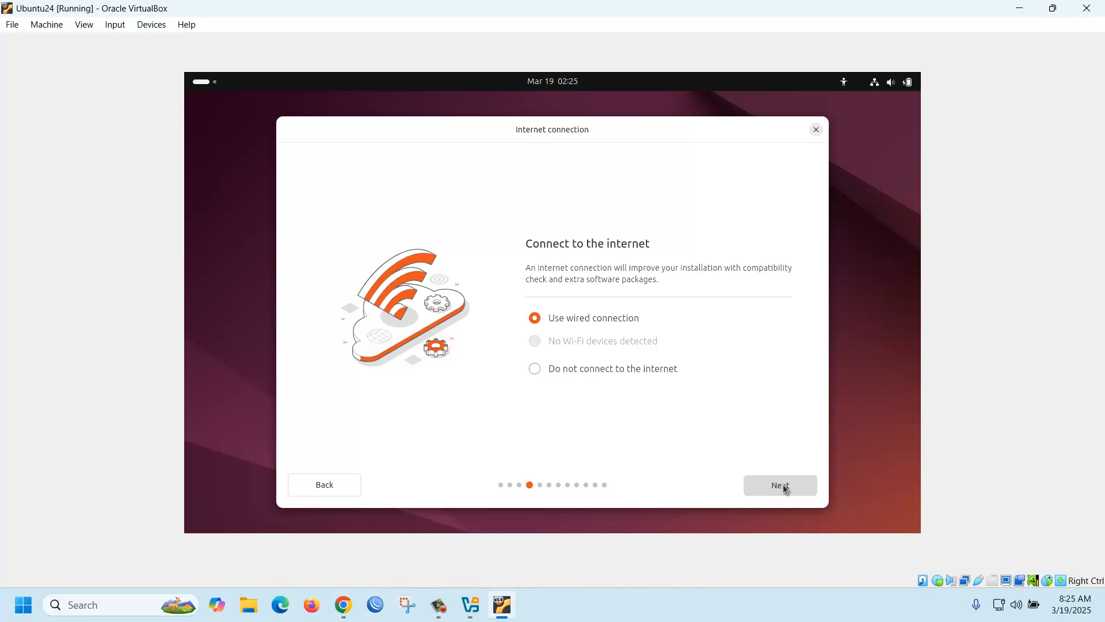
{"action": "left_click", "coordinate": [783, 485]}
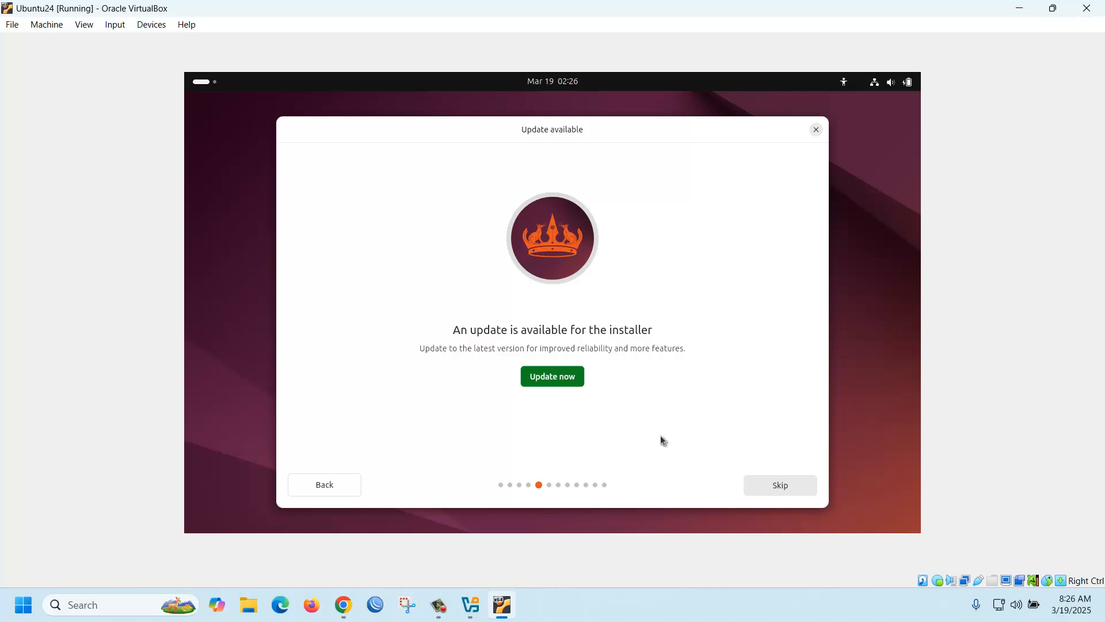
- Skip the installer update and choose interactive installation of Ubuntu
{"action": "left_click", "coordinate": [781, 486]}
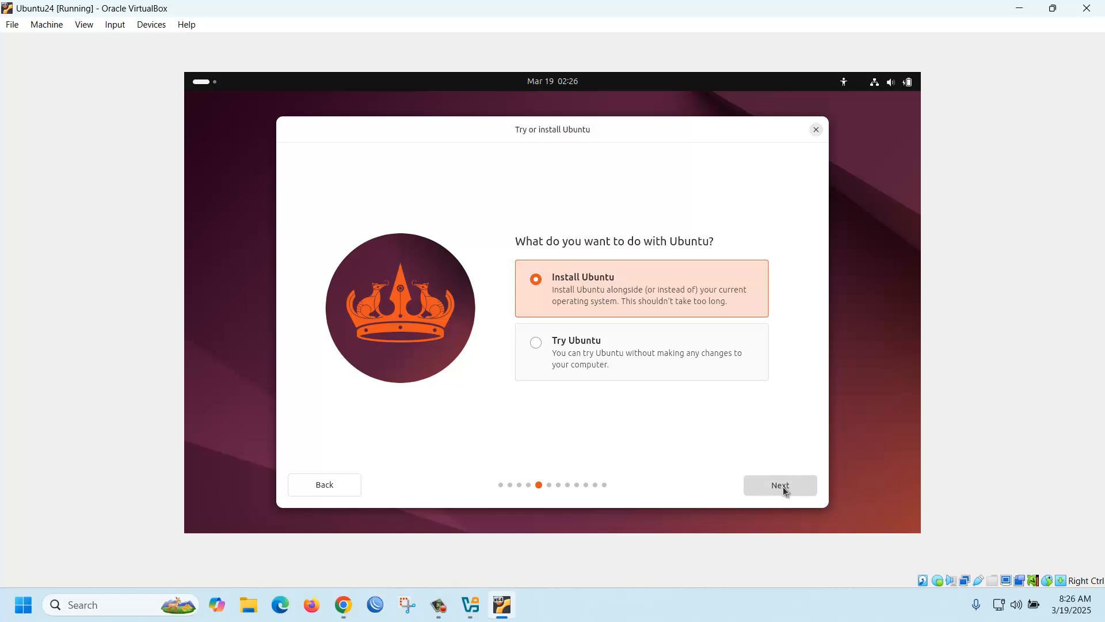
{"action": "left_click", "coordinate": [781, 485]}
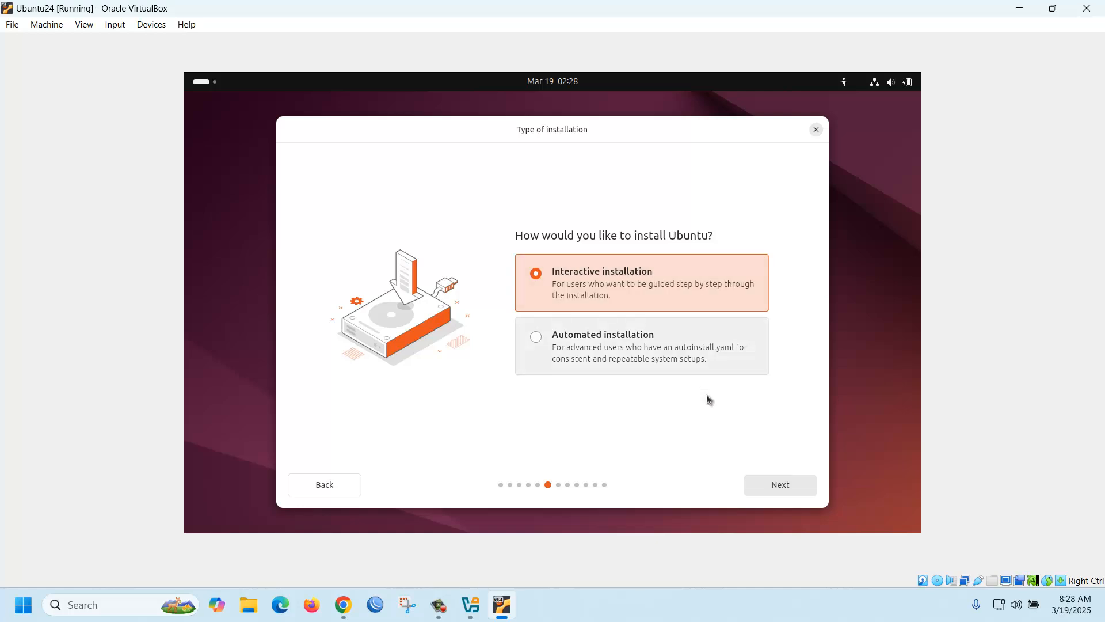
{"action": "left_click", "coordinate": [779, 483]}
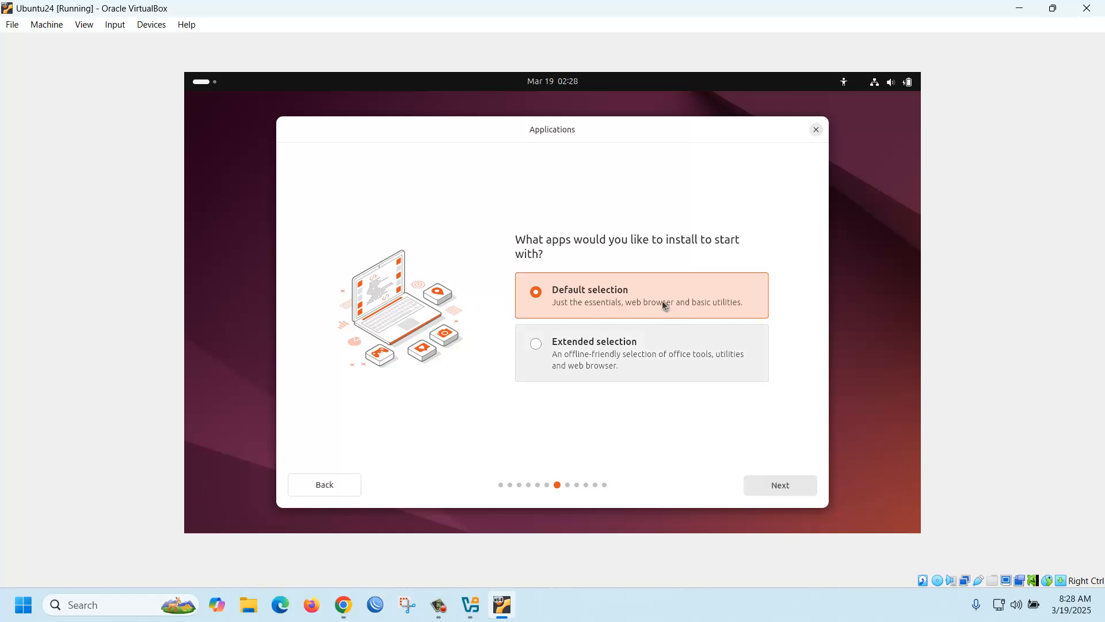
- Keep the default app selection, skip proprietary software, and choose Erase disk and install Ubuntu
{"action": "left_click", "coordinate": [786, 486]}
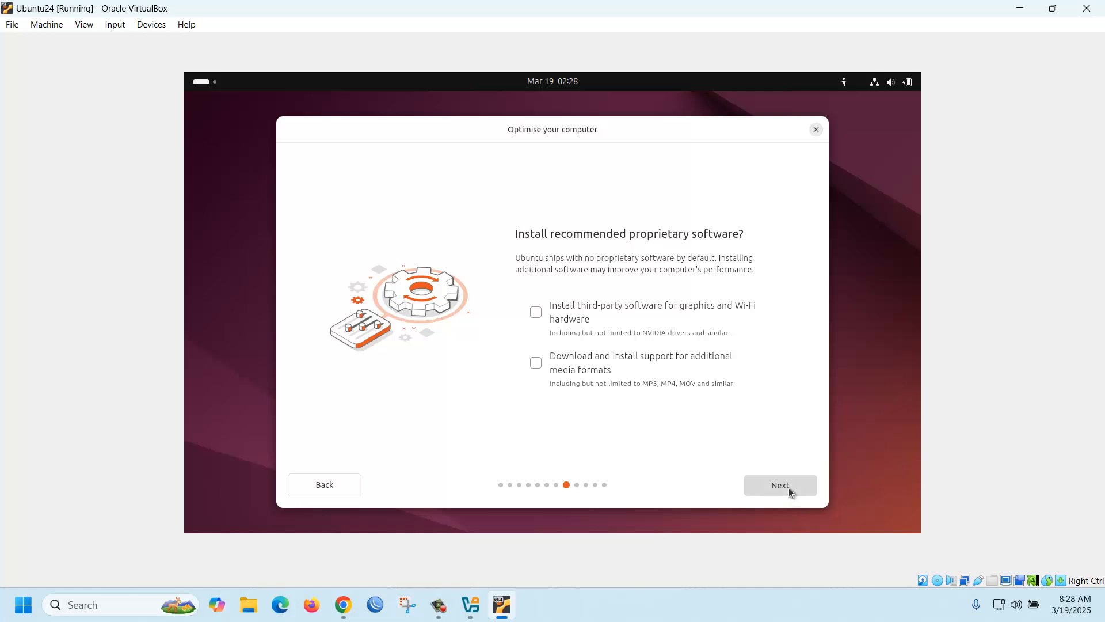
{"action": "left_click", "coordinate": [786, 485]}
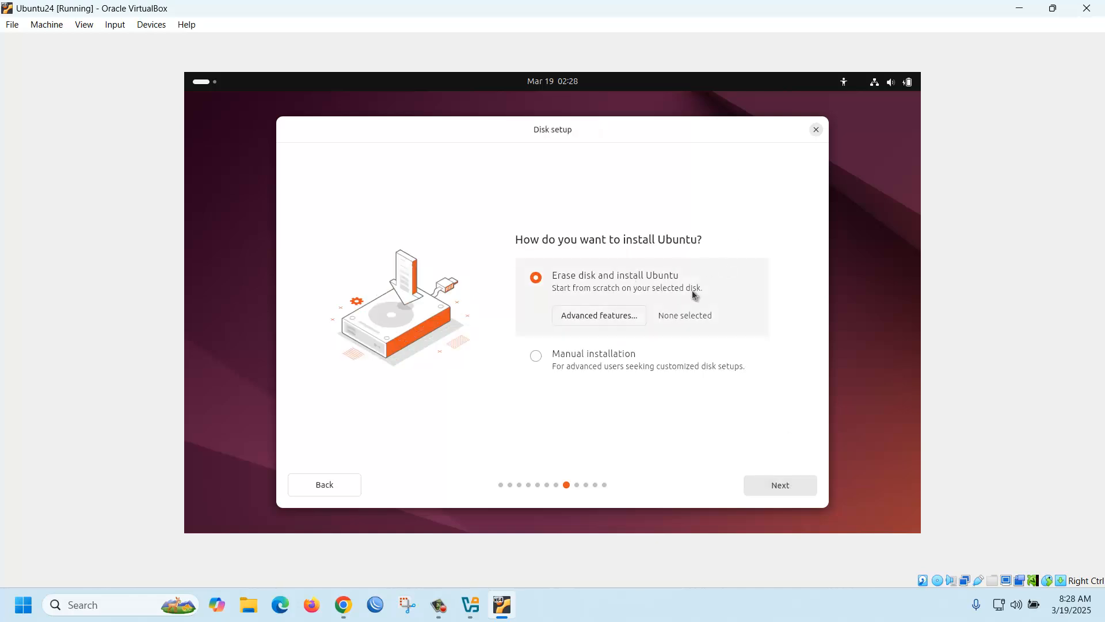
{"action": "left_click", "coordinate": [782, 483]}
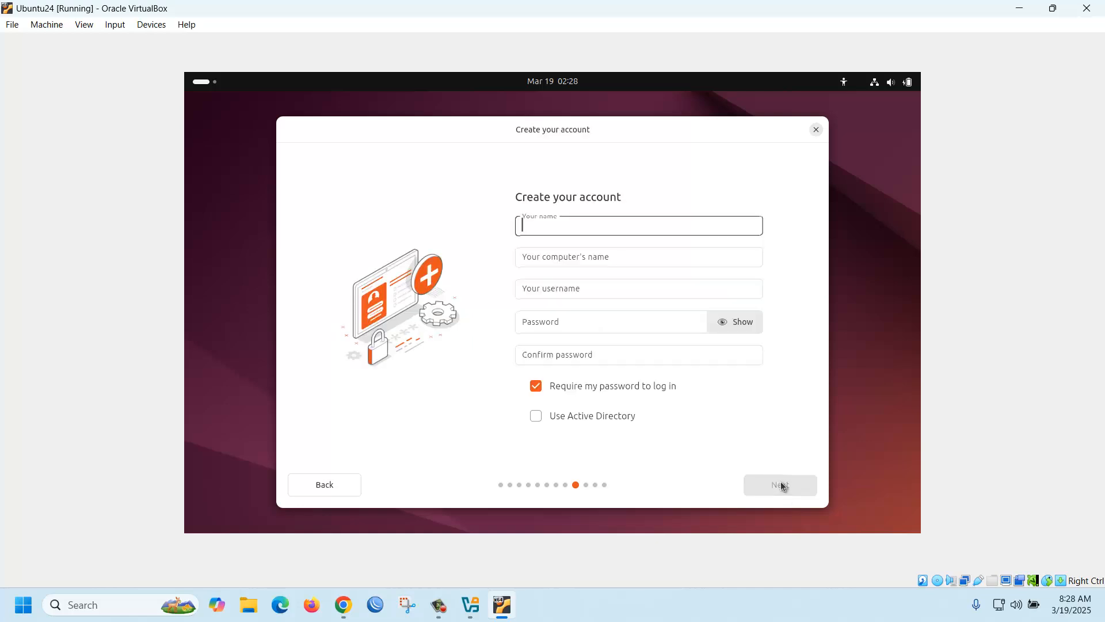
- Enter the user's name and a matching account password, then submit the account form
{"action": "type", "text": "titas"}
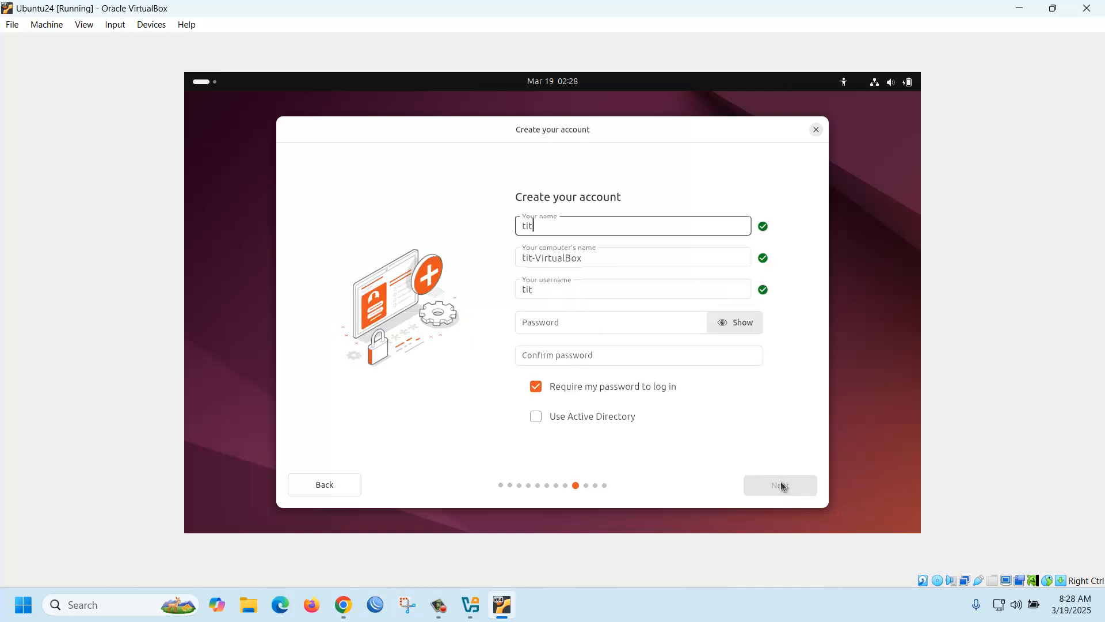
{"action": "key", "text": "Tab"}
{"action": "key", "text": "Tab"}
{"action": "key", "text": "Tab"}
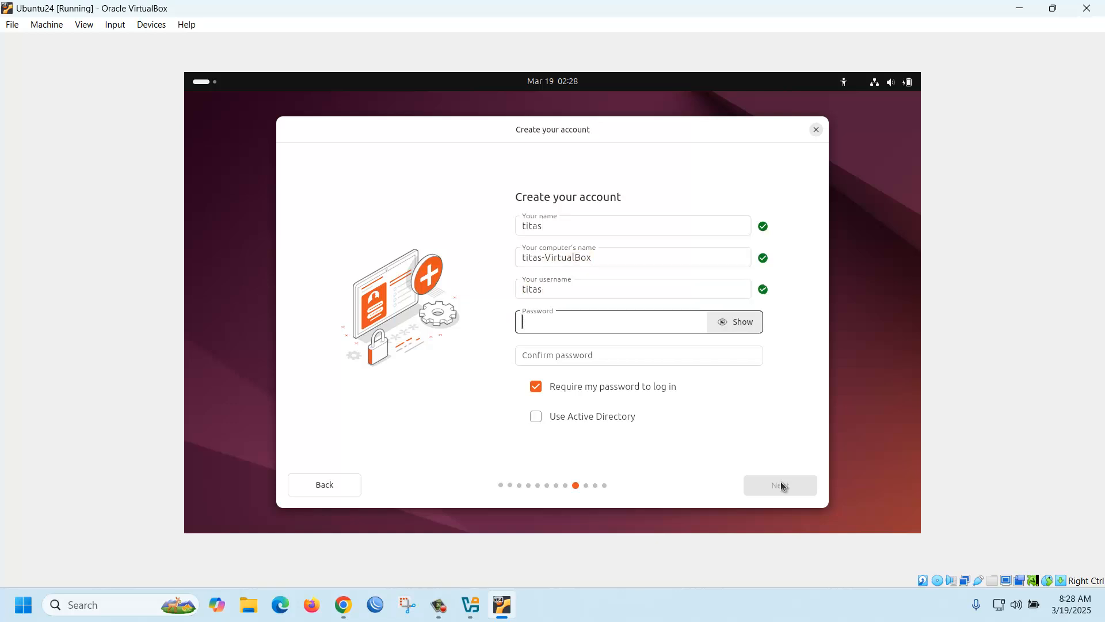
{"action": "type", "text": "123456789"}
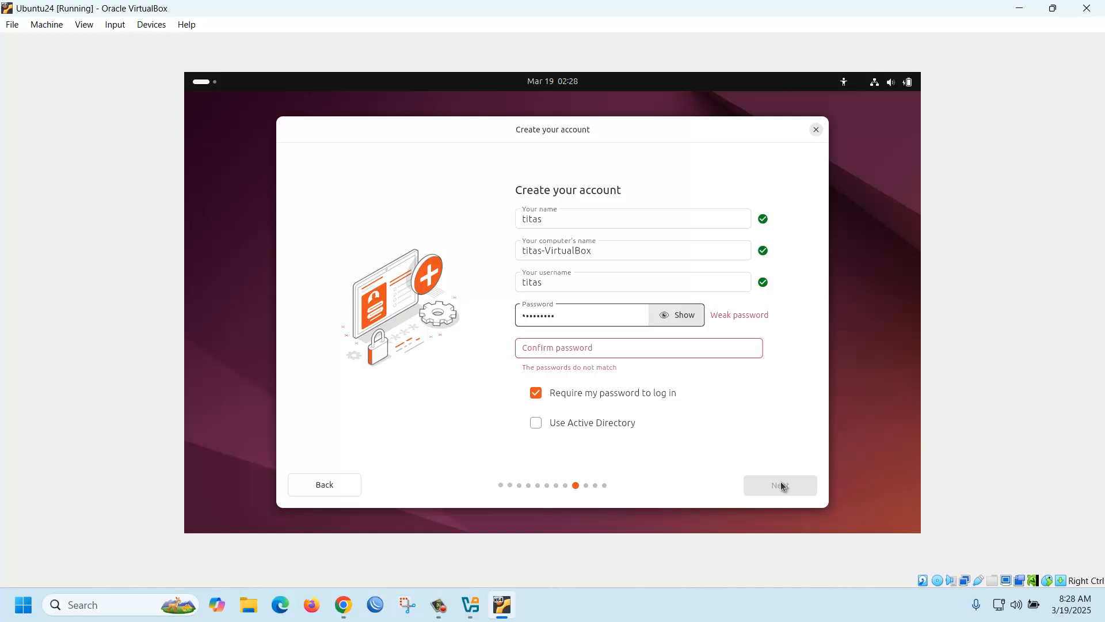
{"action": "key", "text": "Tab"}
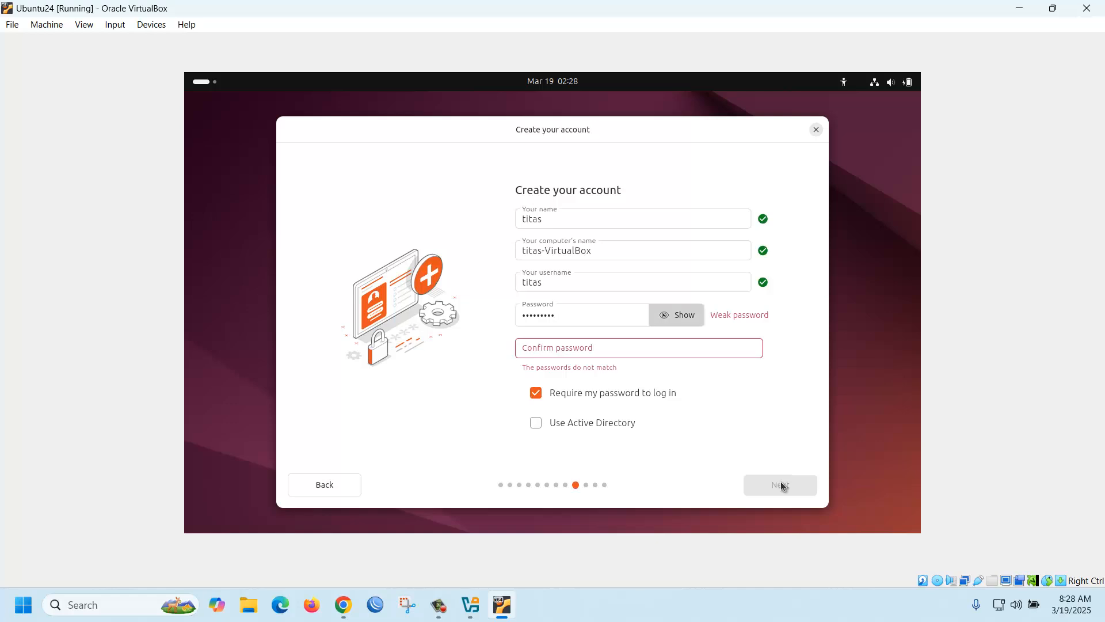
{"action": "type", "text": "12345678"}
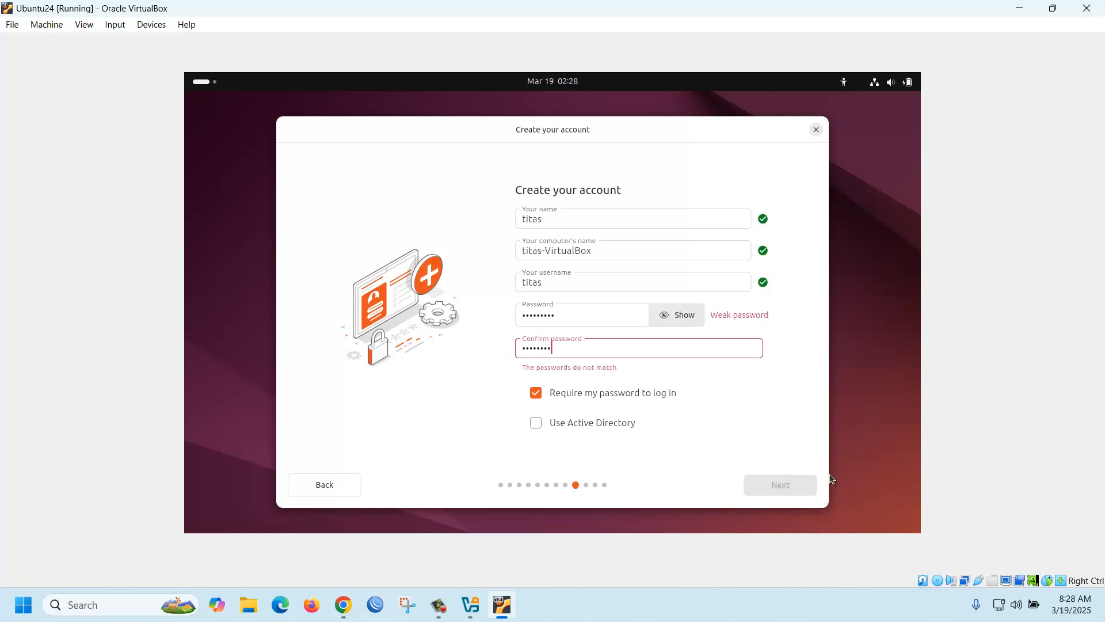
{"action": "type", "text": "9"}
{"action": "left_click", "coordinate": [775, 486]}
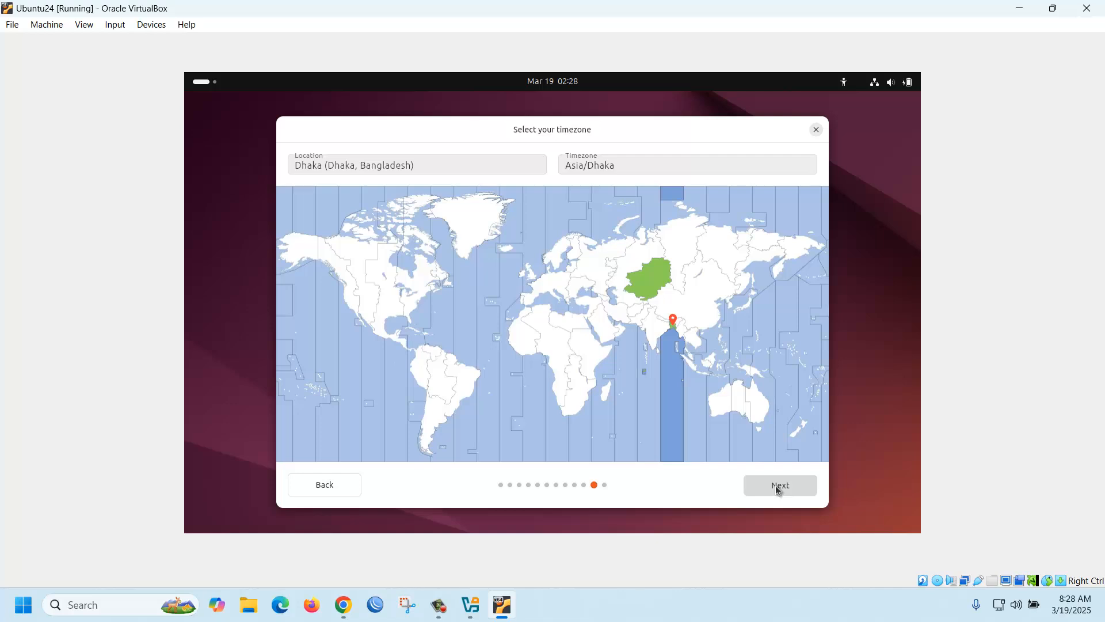
- Accept the Asia/Dhaka timezone, install Ubuntu, and restart the VM when it finishes
{"action": "left_click", "coordinate": [781, 485]}
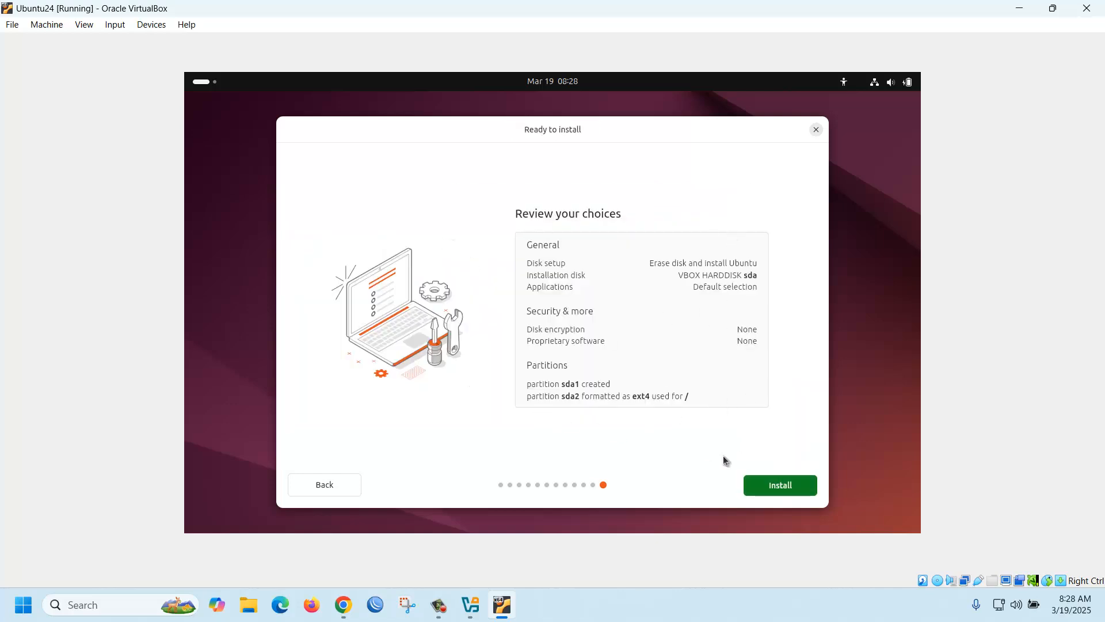
{"action": "left_click", "coordinate": [774, 489]}
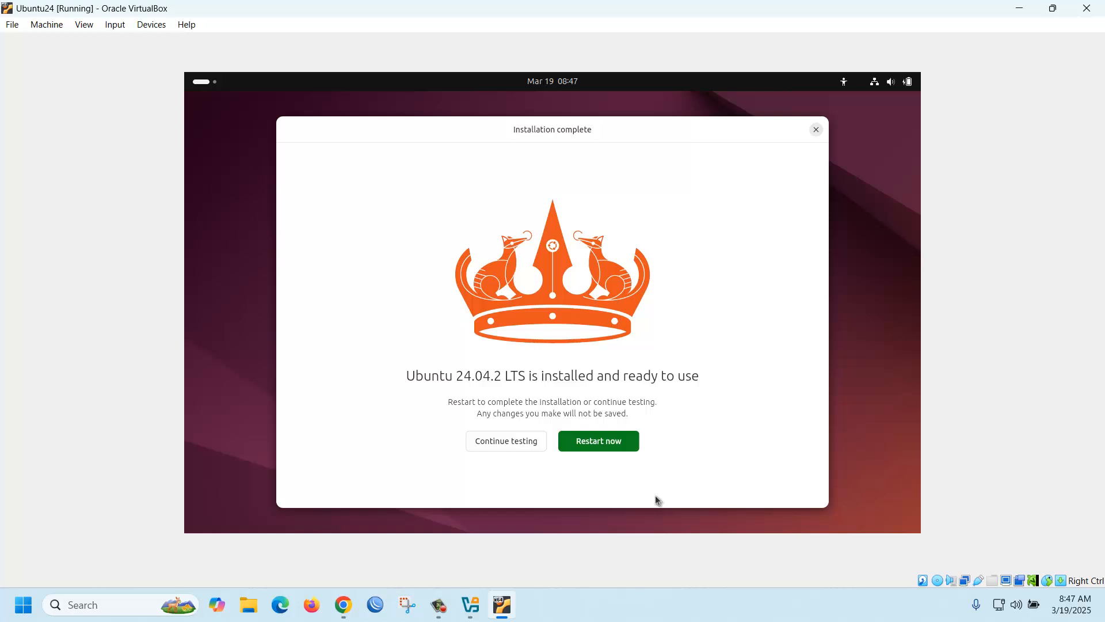
{"action": "left_click", "coordinate": [613, 444]}
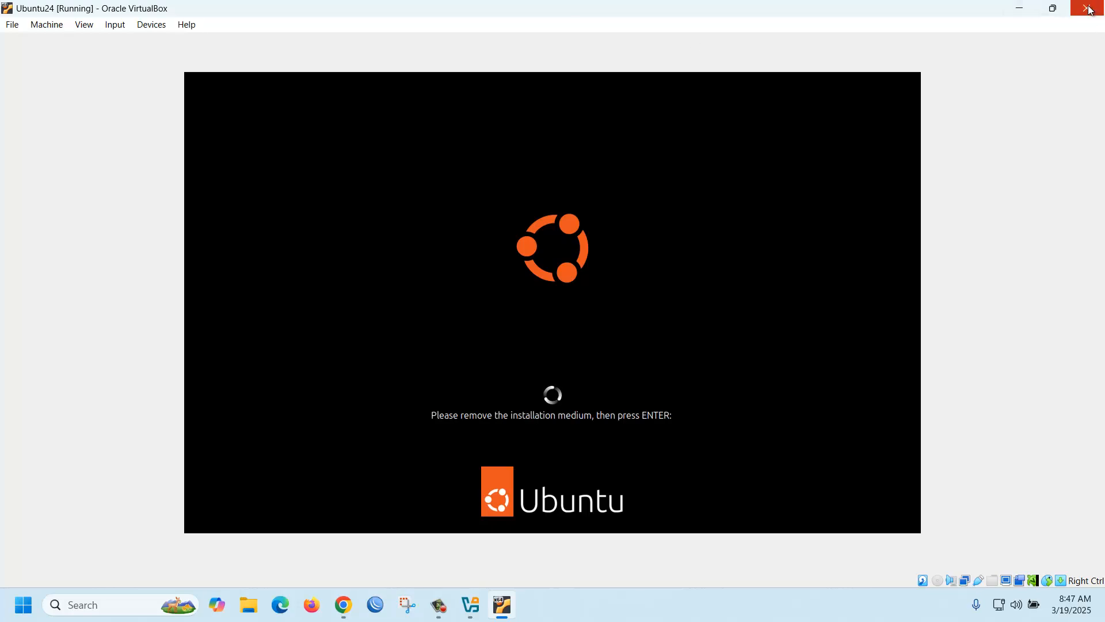
- Power off the running Ubuntu24 VM
{"action": "left_click", "coordinate": [14, 27]}
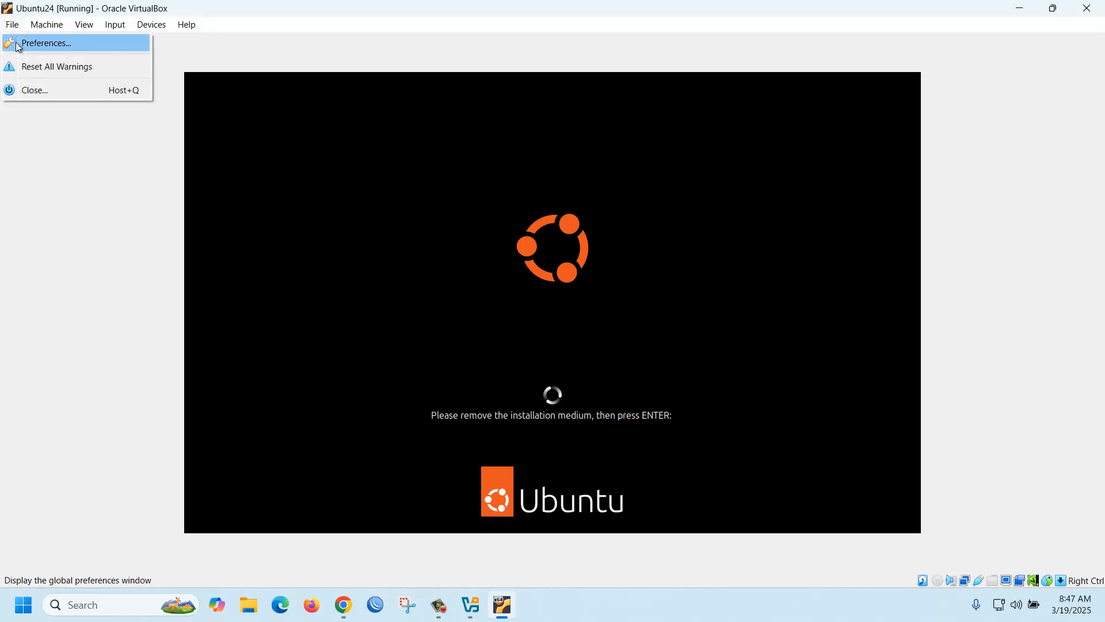
{"action": "left_click", "coordinate": [1093, 7]}
{"action": "left_click", "coordinate": [1092, 7]}
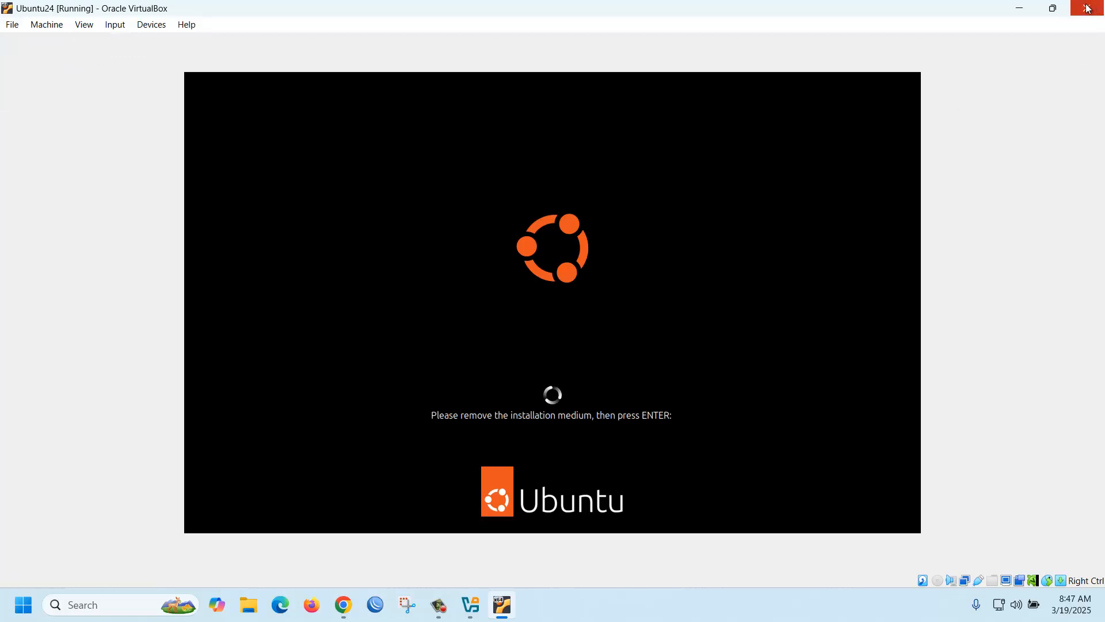
{"action": "left_click", "coordinate": [531, 319]}
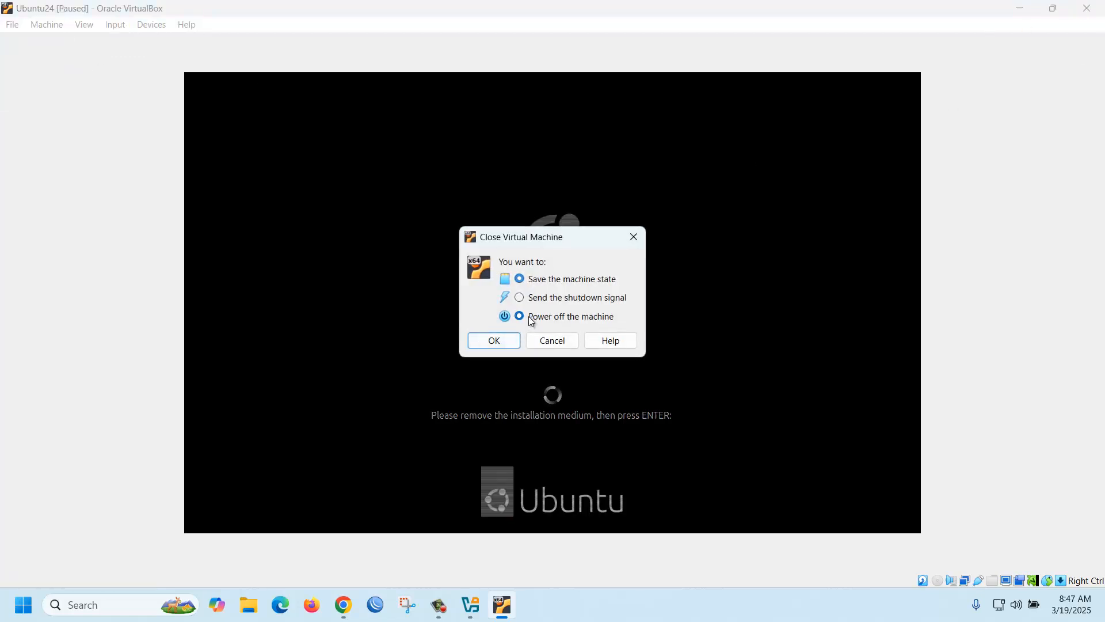
{"action": "left_click", "coordinate": [492, 342]}
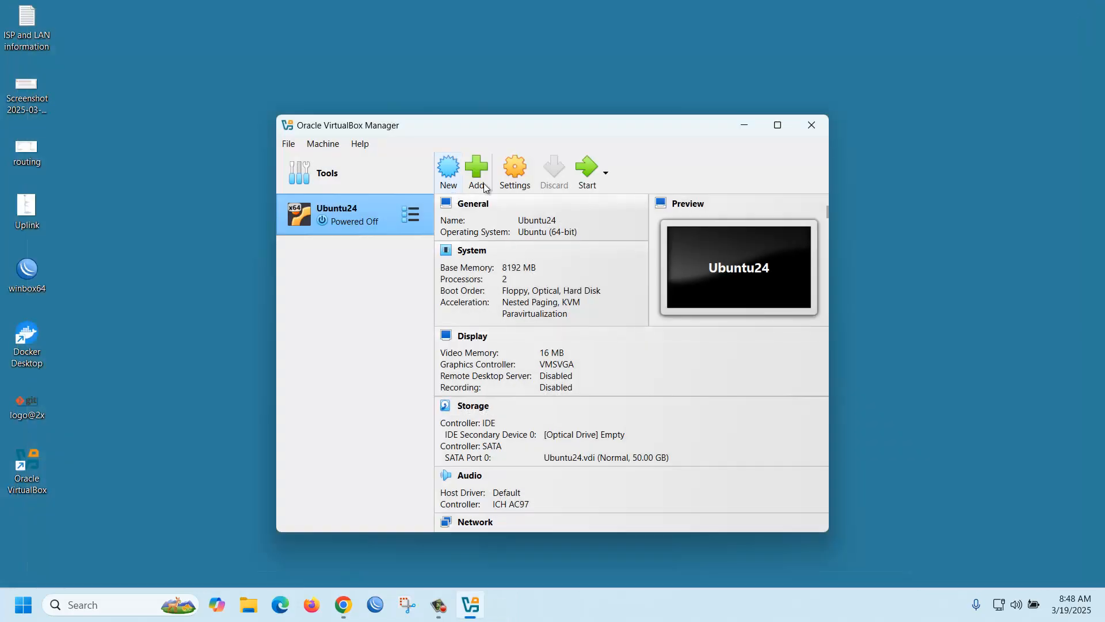
- Set Ubuntu24's boot order to Hard Disk, Optical, Floppy in System settings and save
{"action": "left_click", "coordinate": [516, 174]}
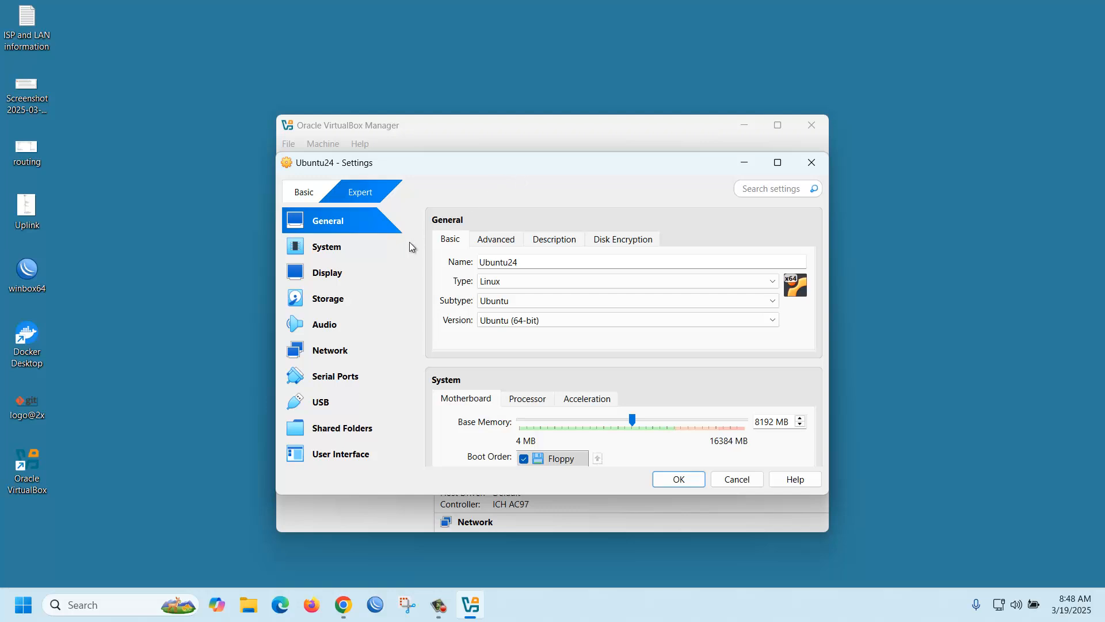
{"action": "left_click", "coordinate": [331, 252]}
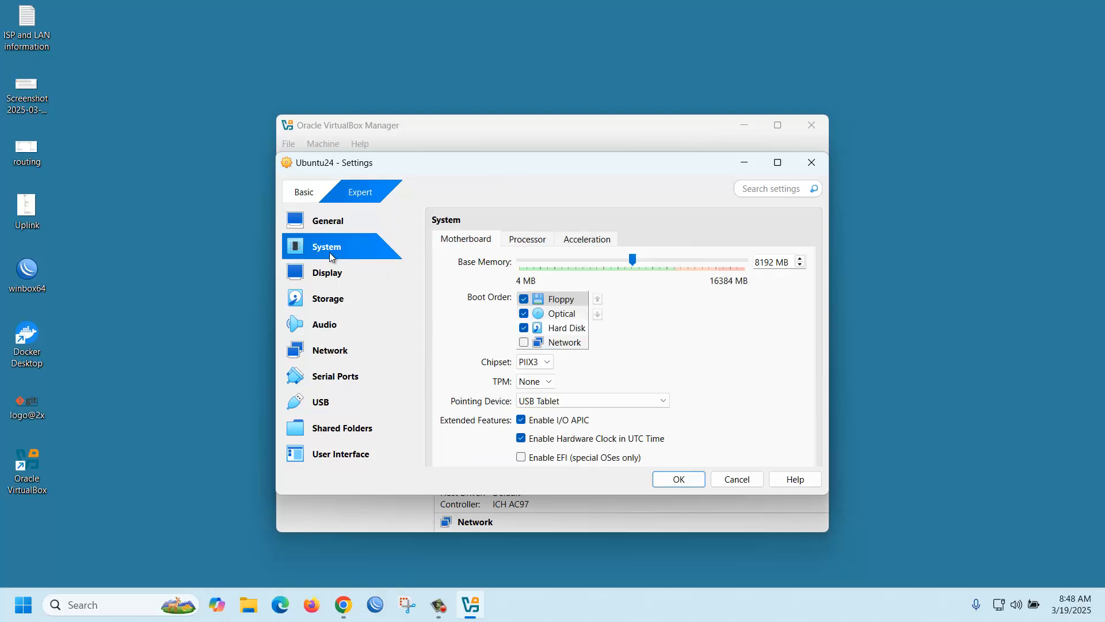
{"action": "left_click", "coordinate": [569, 329]}
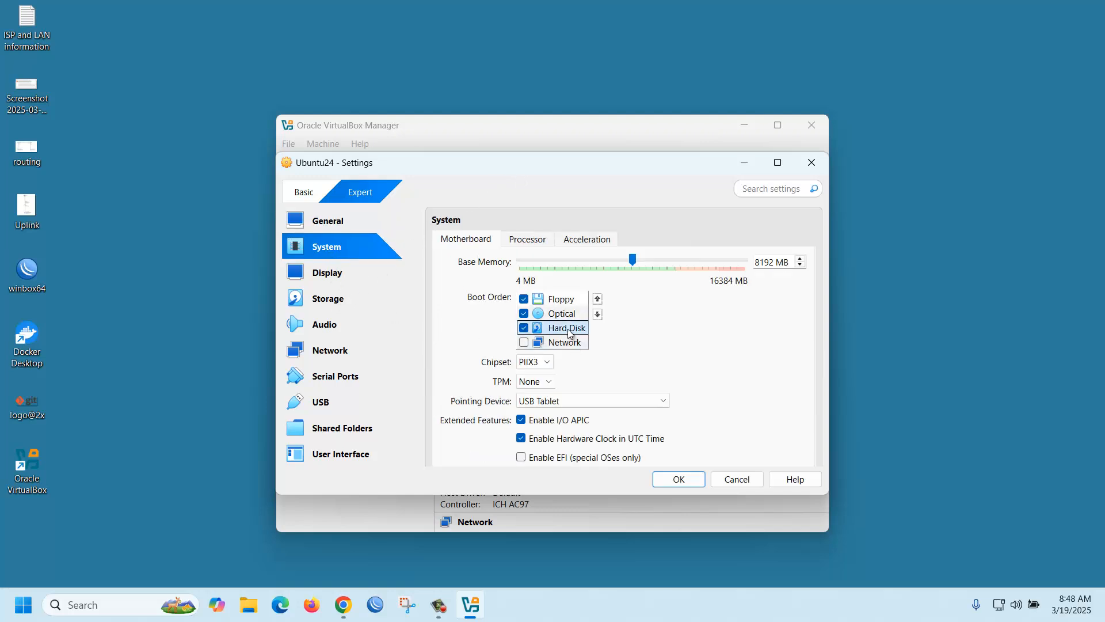
{"action": "left_click", "coordinate": [598, 300]}
{"action": "left_click", "coordinate": [599, 301]}
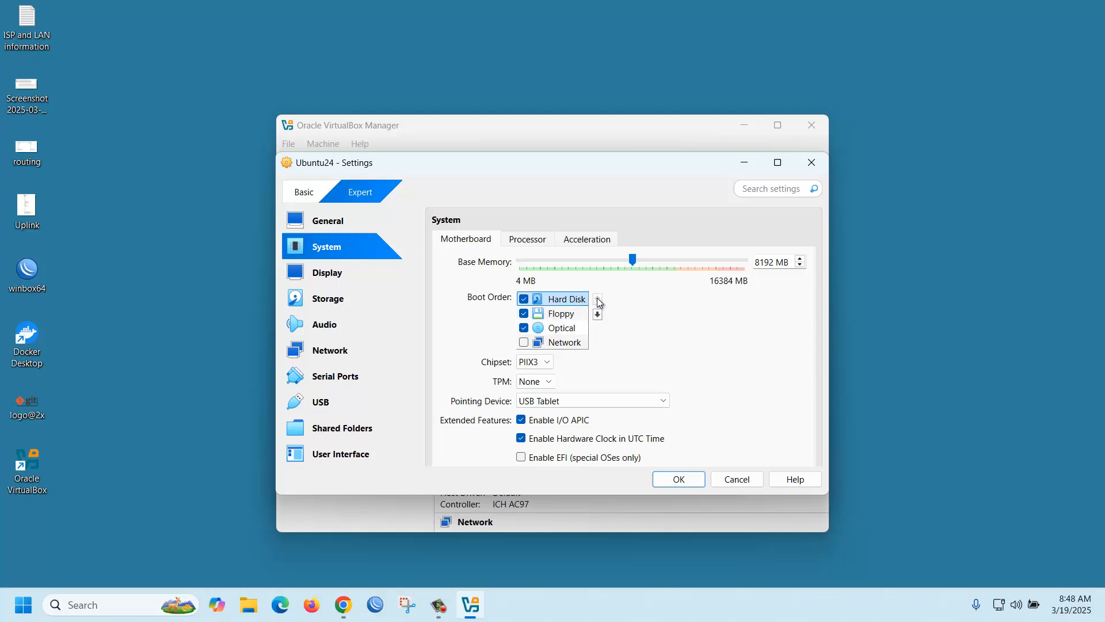
{"action": "left_click", "coordinate": [570, 314]}
{"action": "left_click", "coordinate": [598, 315]}
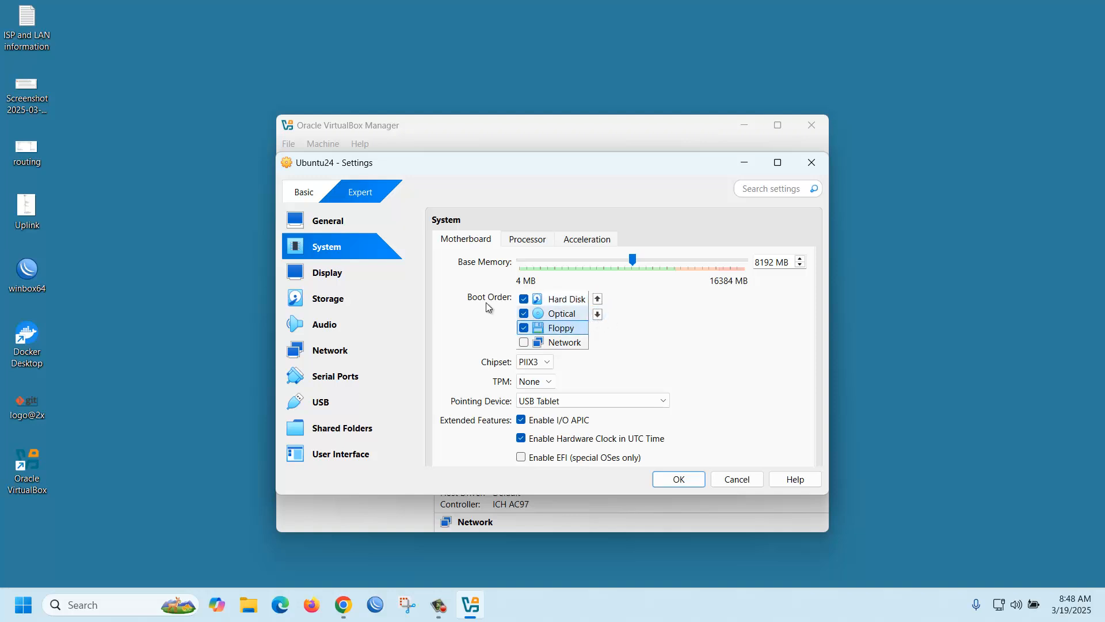
{"action": "left_click", "coordinate": [331, 221]}
{"action": "left_click", "coordinate": [336, 253]}
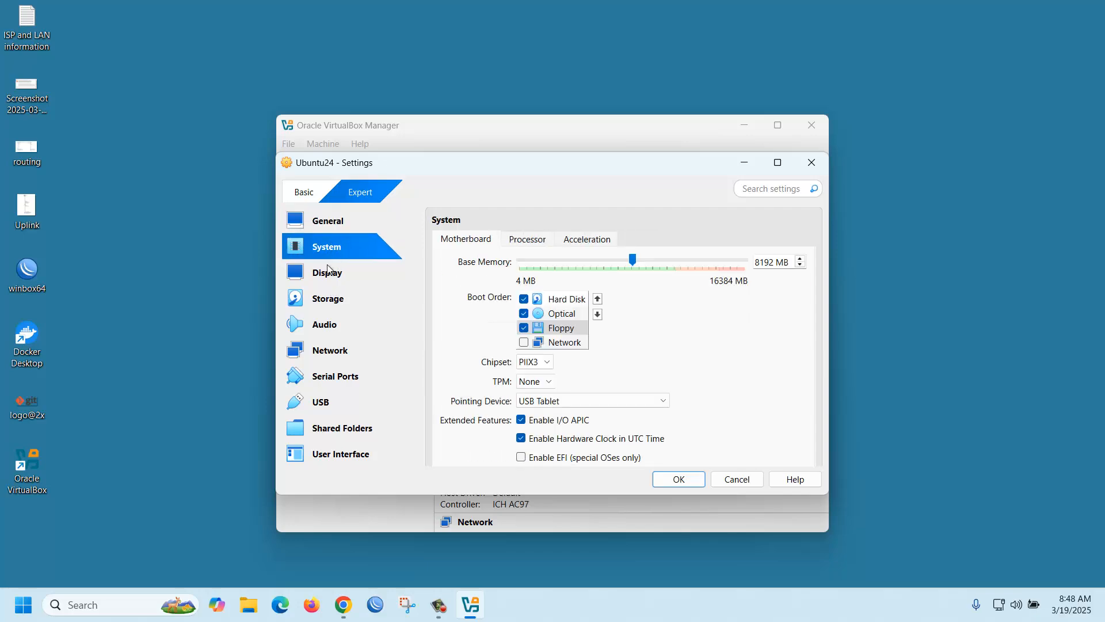
{"action": "left_click", "coordinate": [328, 270]}
{"action": "left_click", "coordinate": [679, 478]}
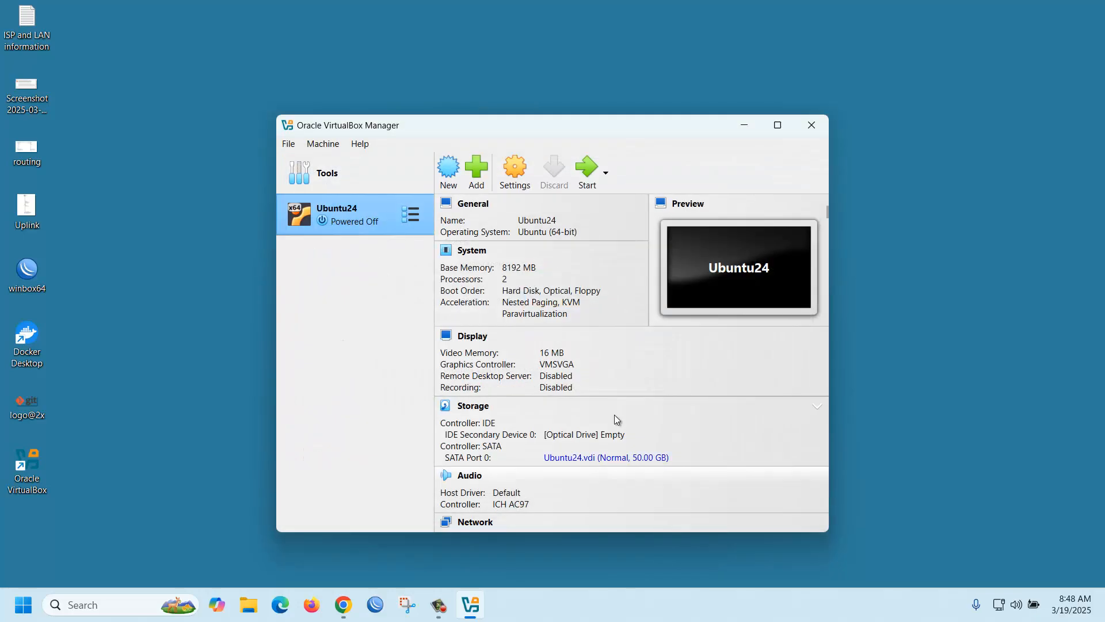
- Boot Ubuntu24, log in with the account password, and skip Ubuntu Pro in the welcome wizard
{"action": "left_click", "coordinate": [582, 172]}
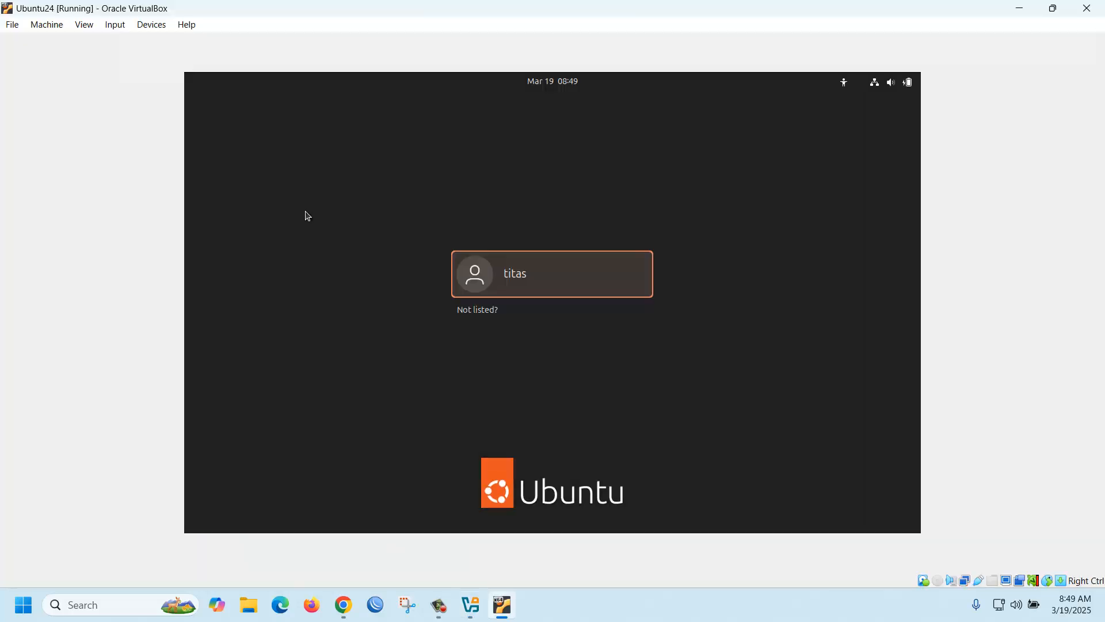
{"action": "left_click", "coordinate": [512, 288]}
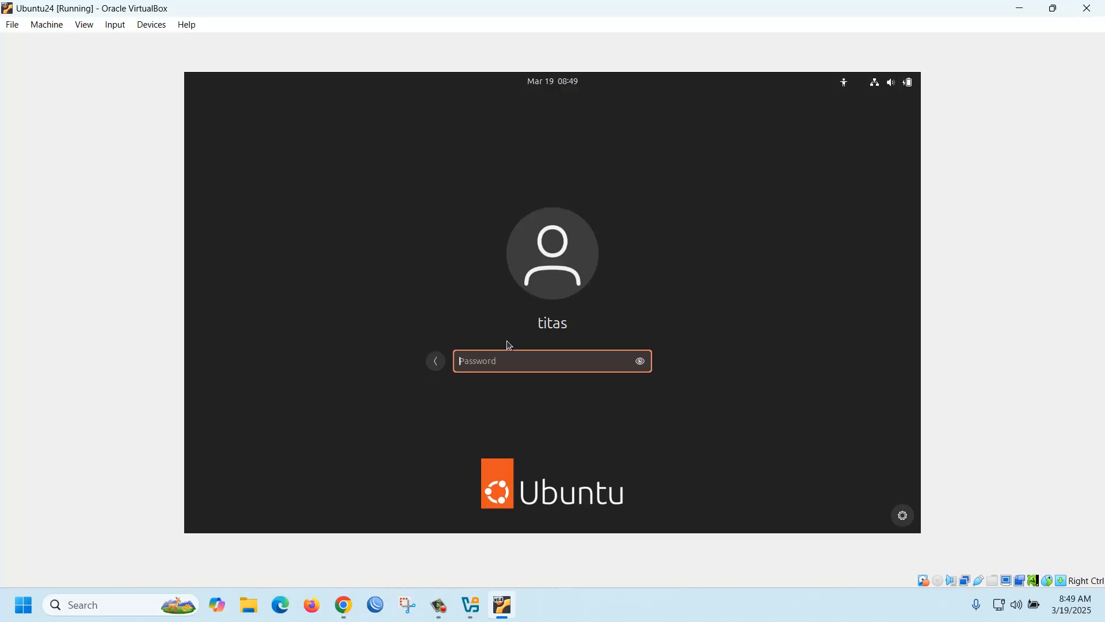
{"action": "type", "text": "*********"}
{"action": "key", "text": "Return"}
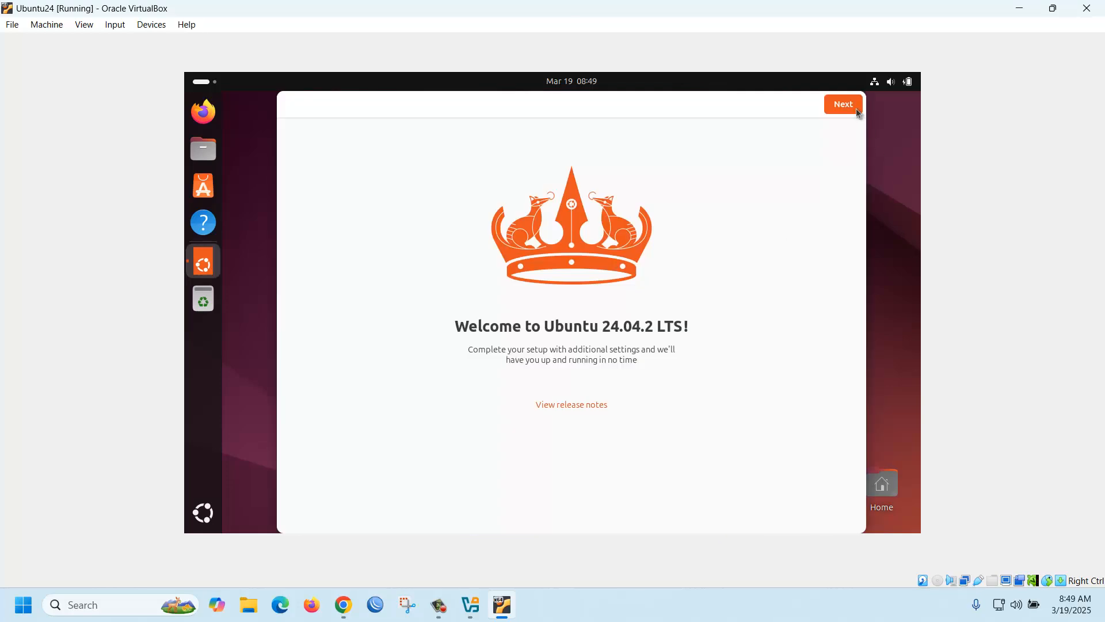
{"action": "left_click", "coordinate": [856, 109]}
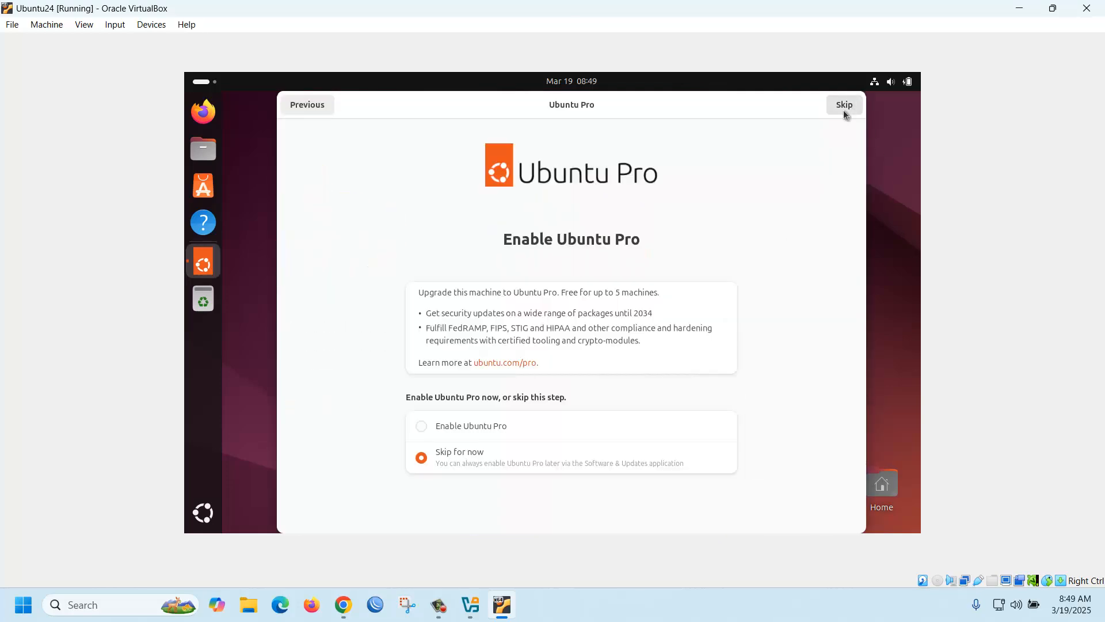
{"action": "left_click", "coordinate": [856, 107]}
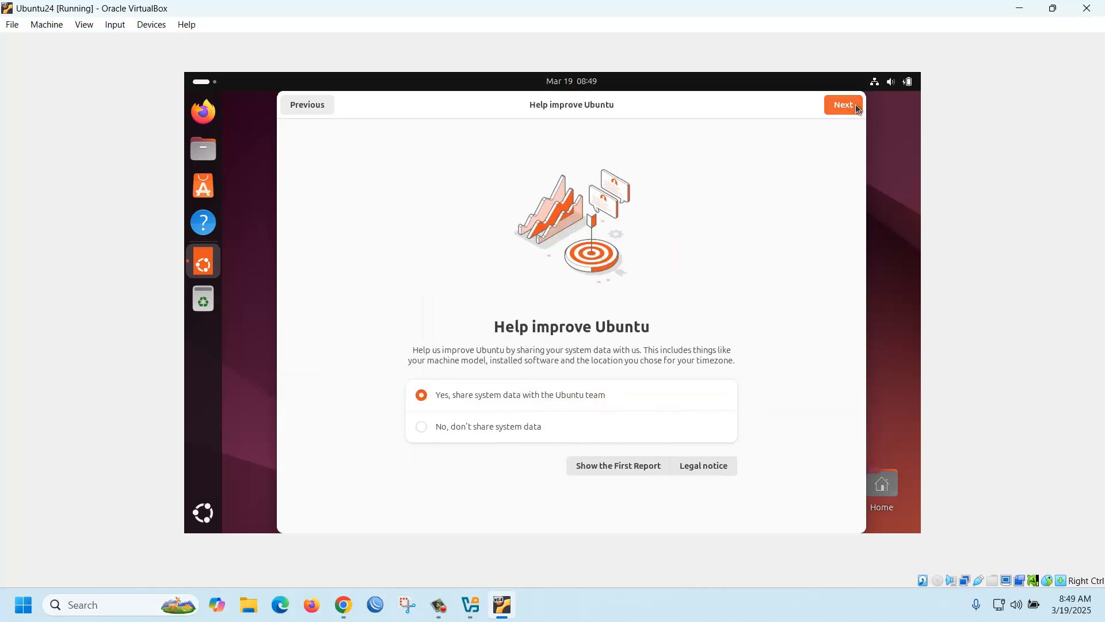